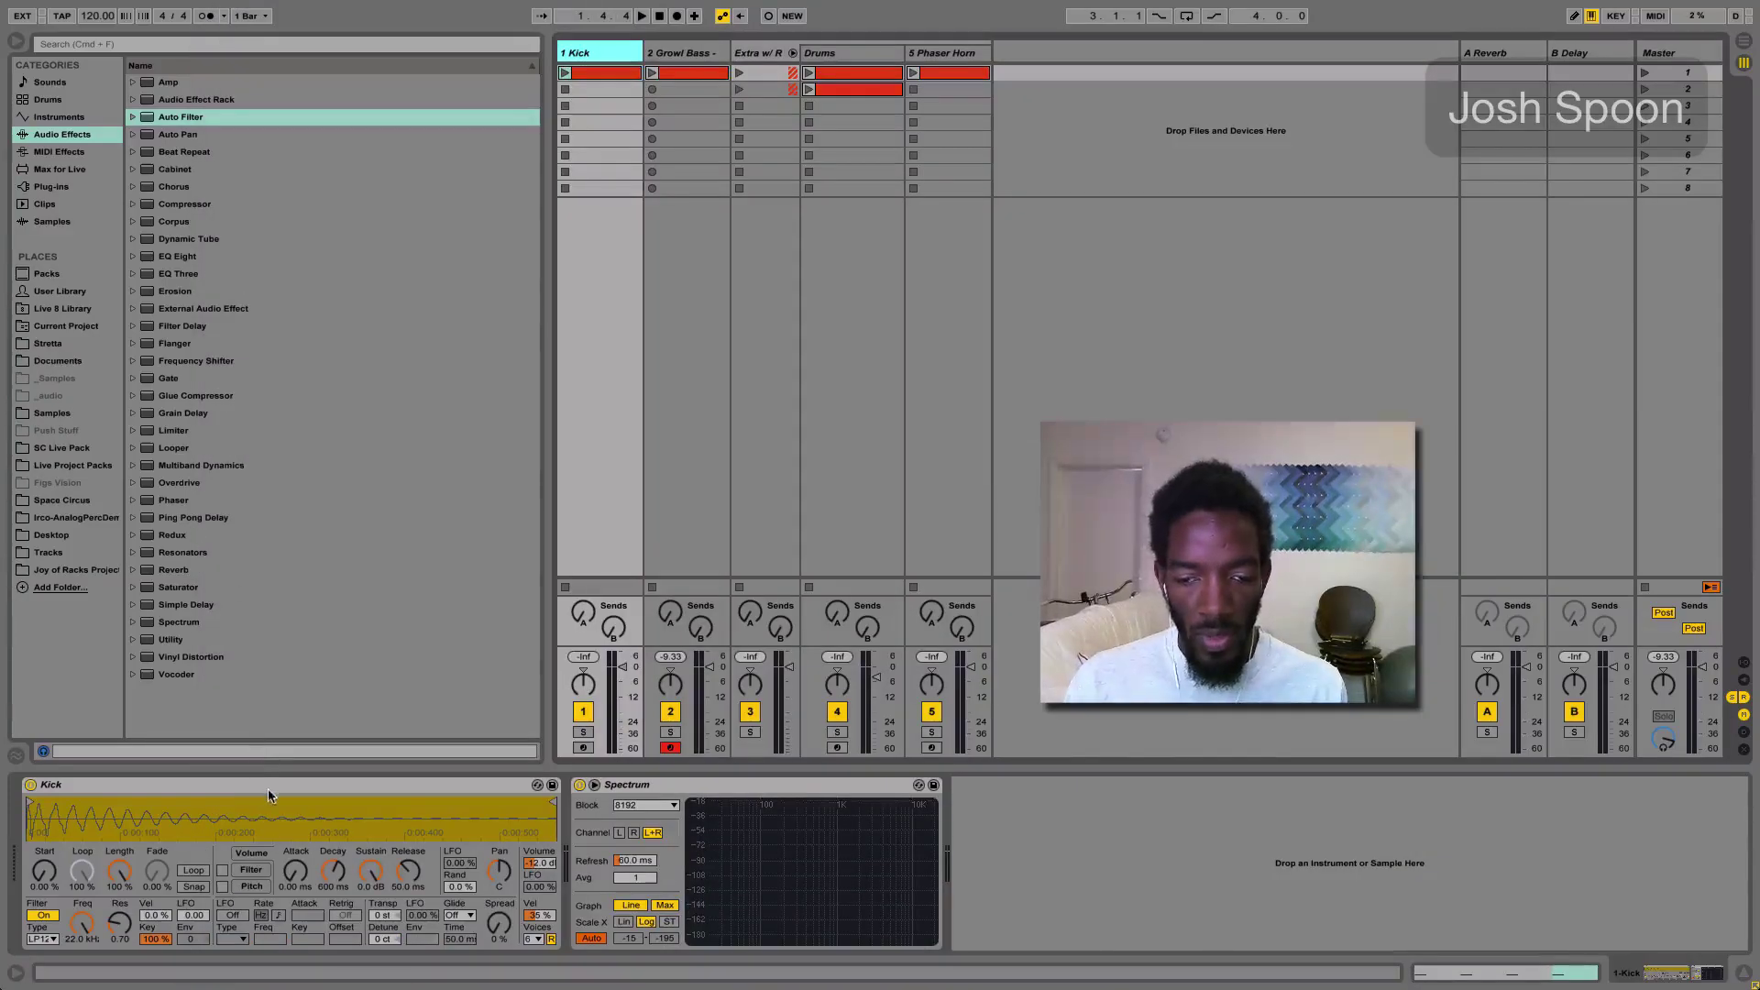
Play the Kick and Growl Bass clips together, stop all clips, and return to the Kick track
left_click(269, 790)
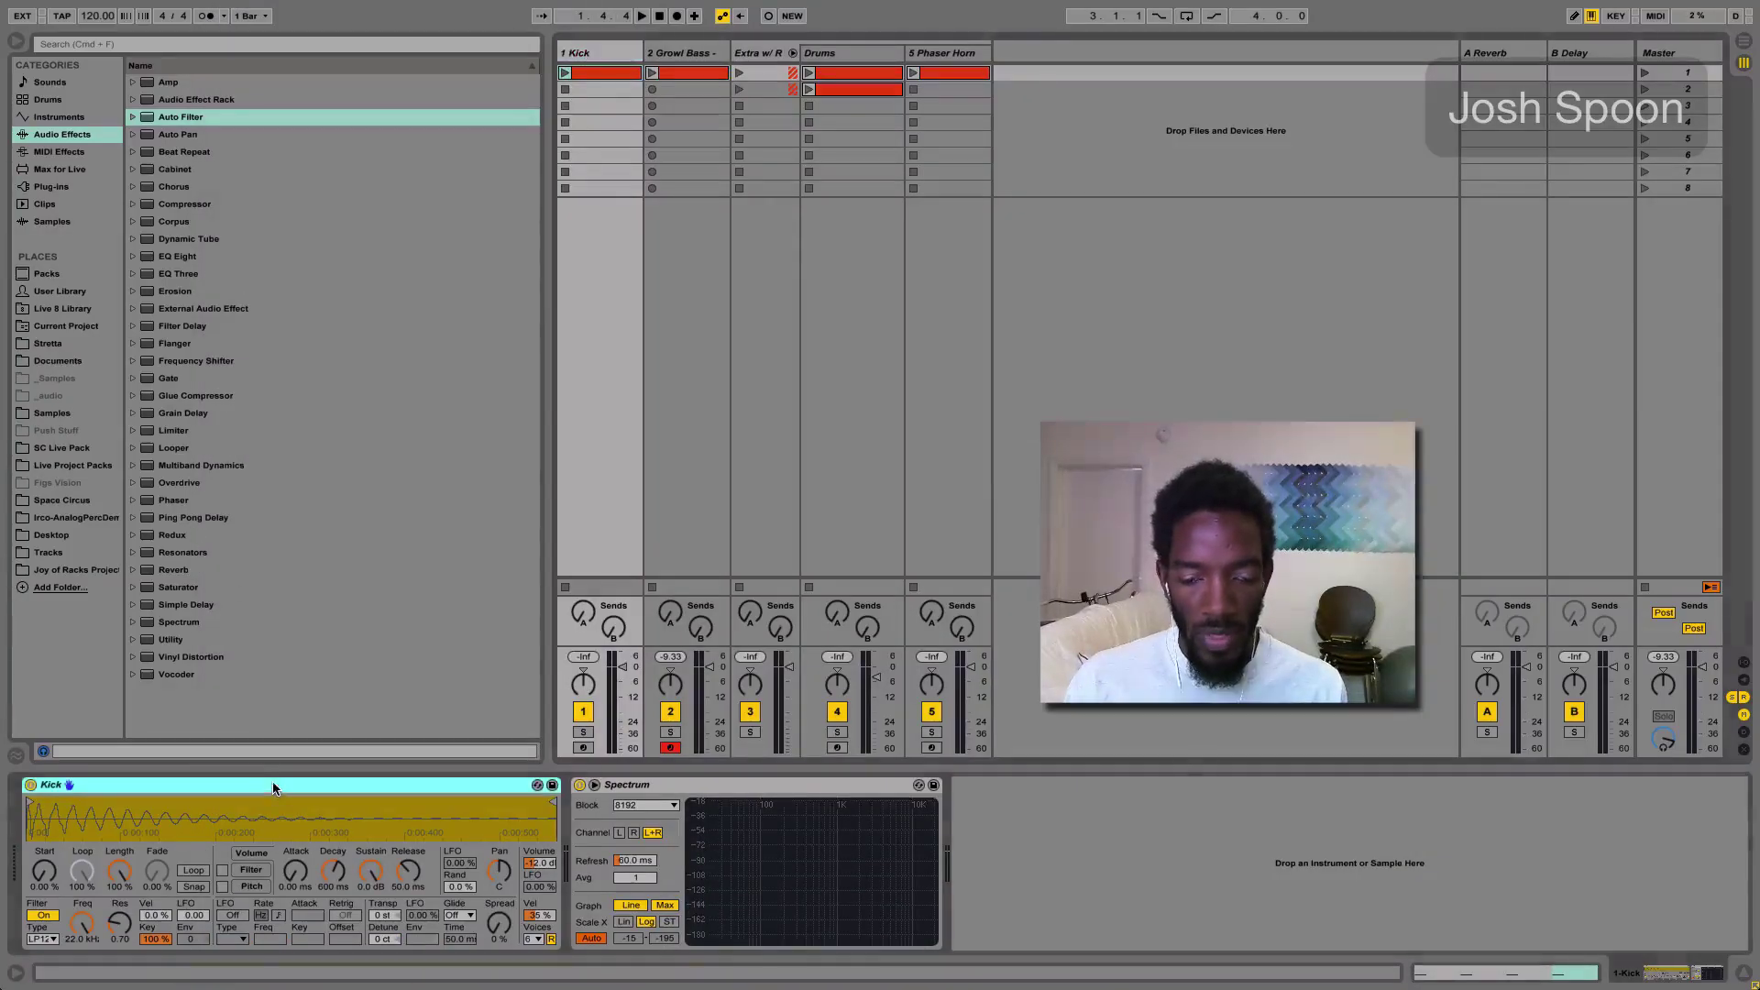
left_click(701, 89)
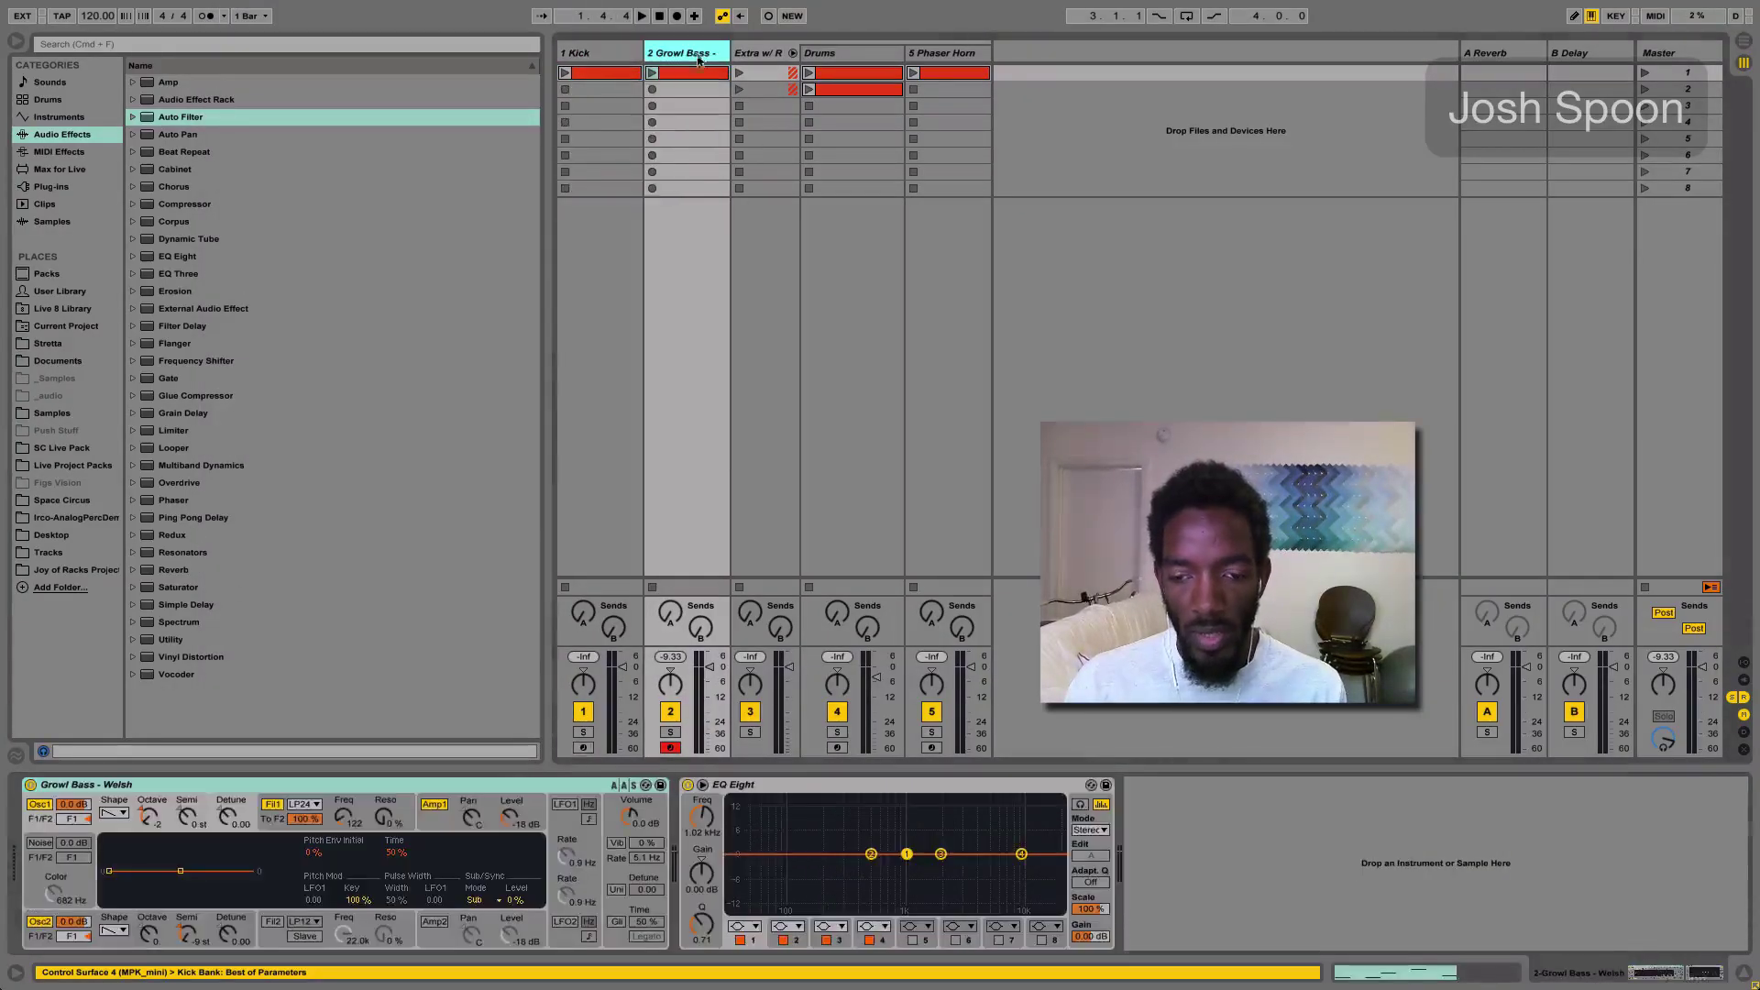
left_click(388, 790)
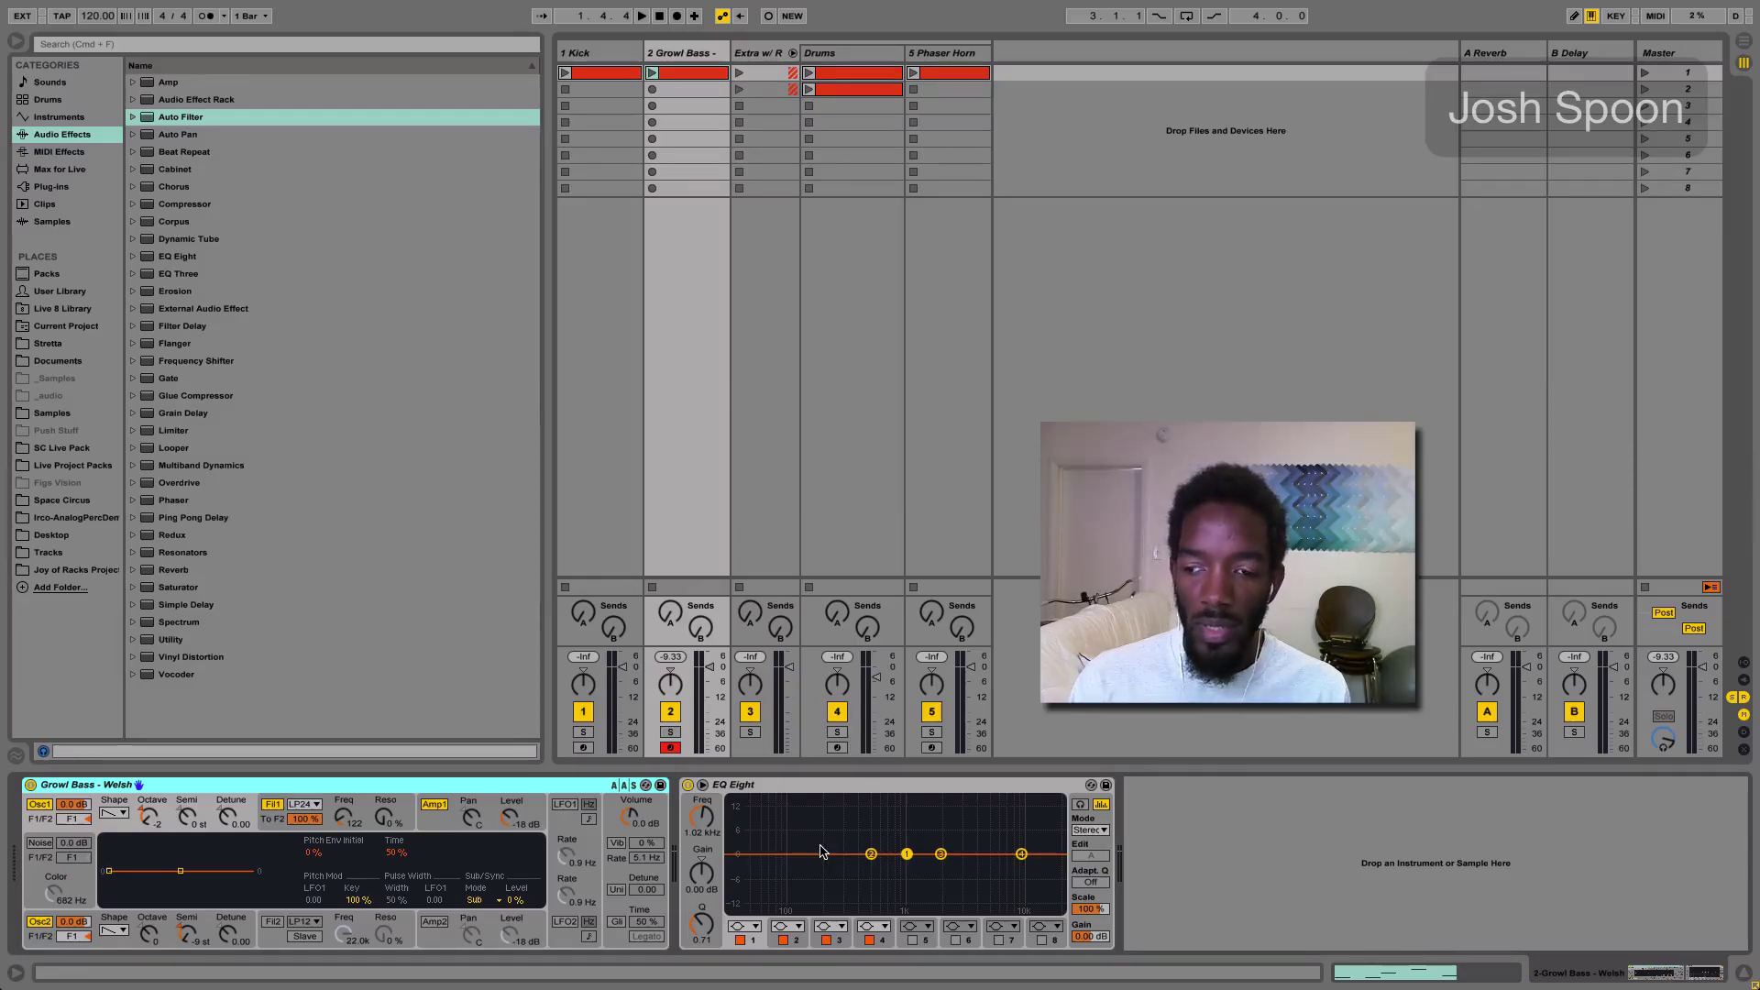
left_click(565, 72)
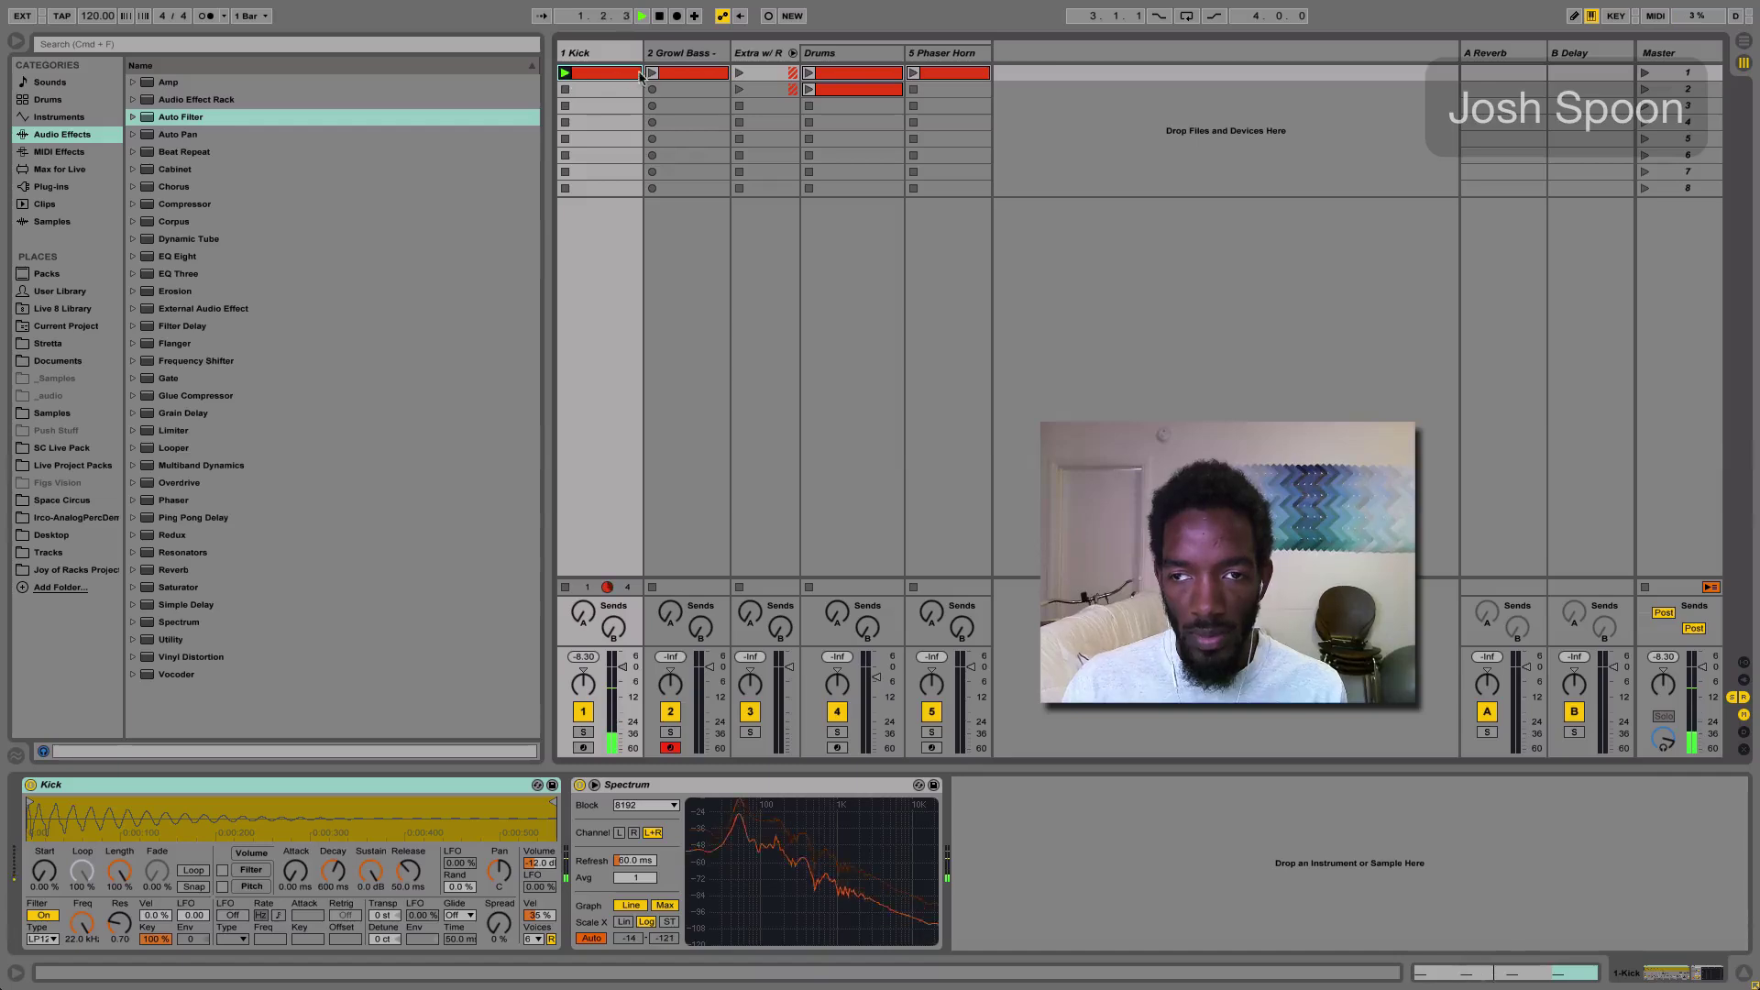
left_click(652, 73)
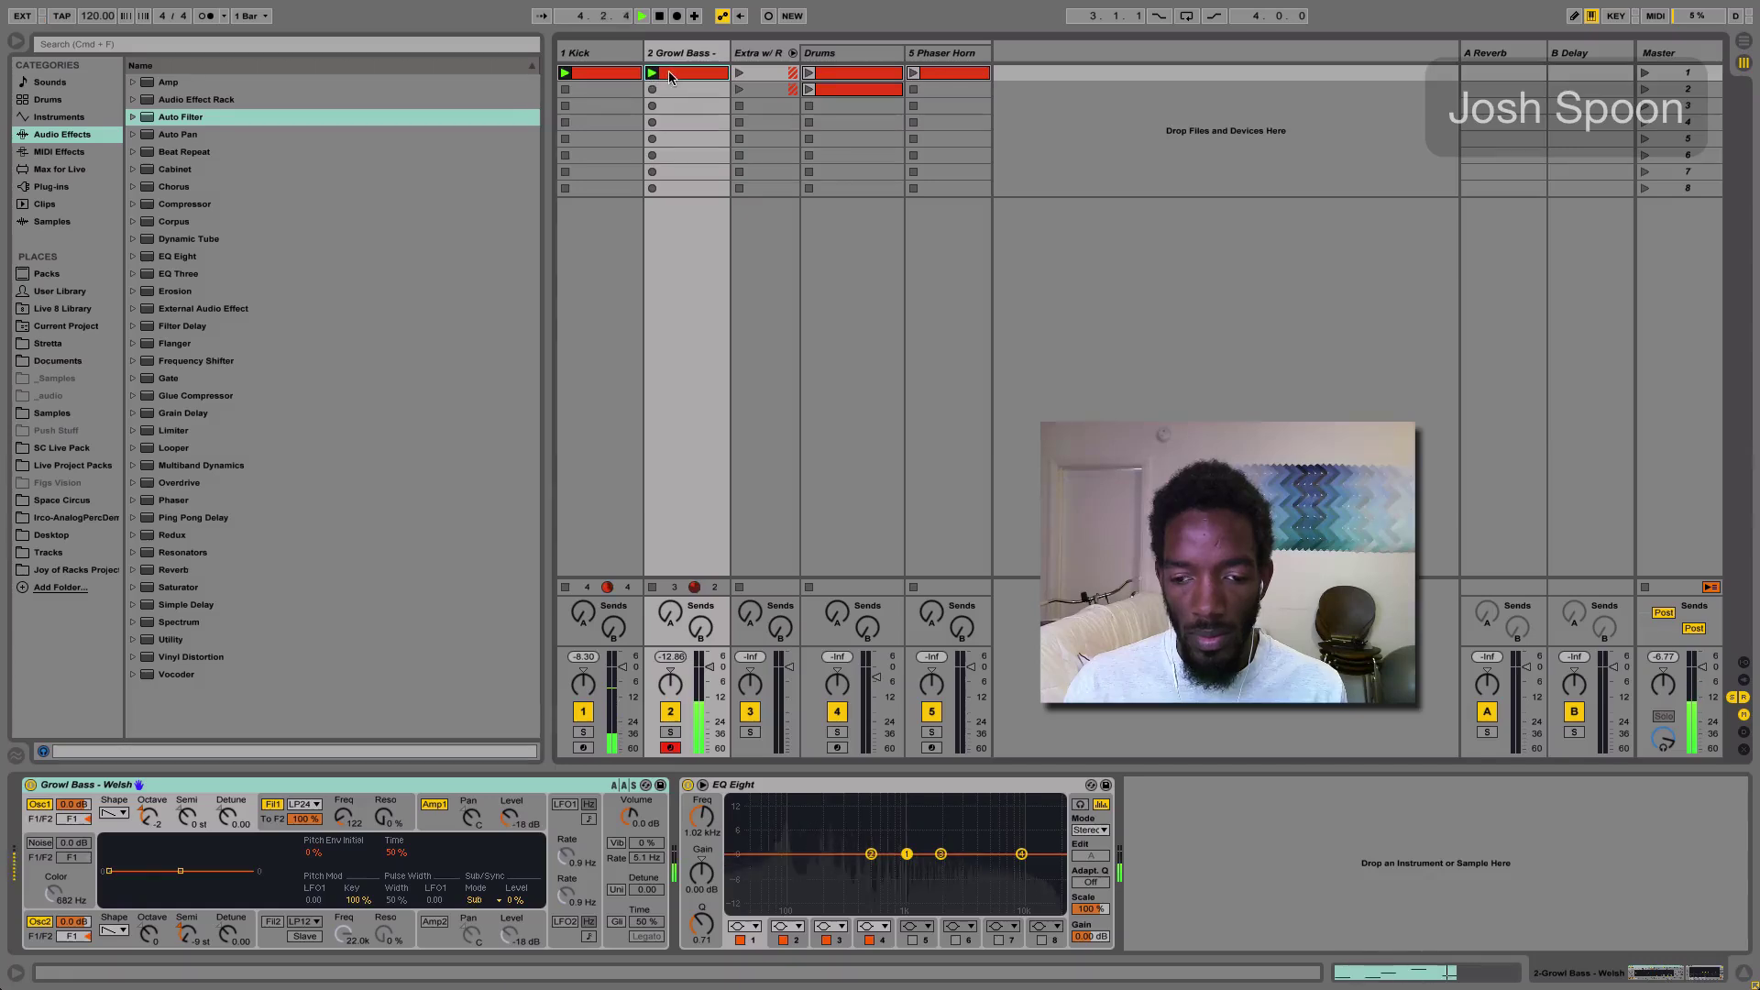
left_click(1645, 586)
key("Left")
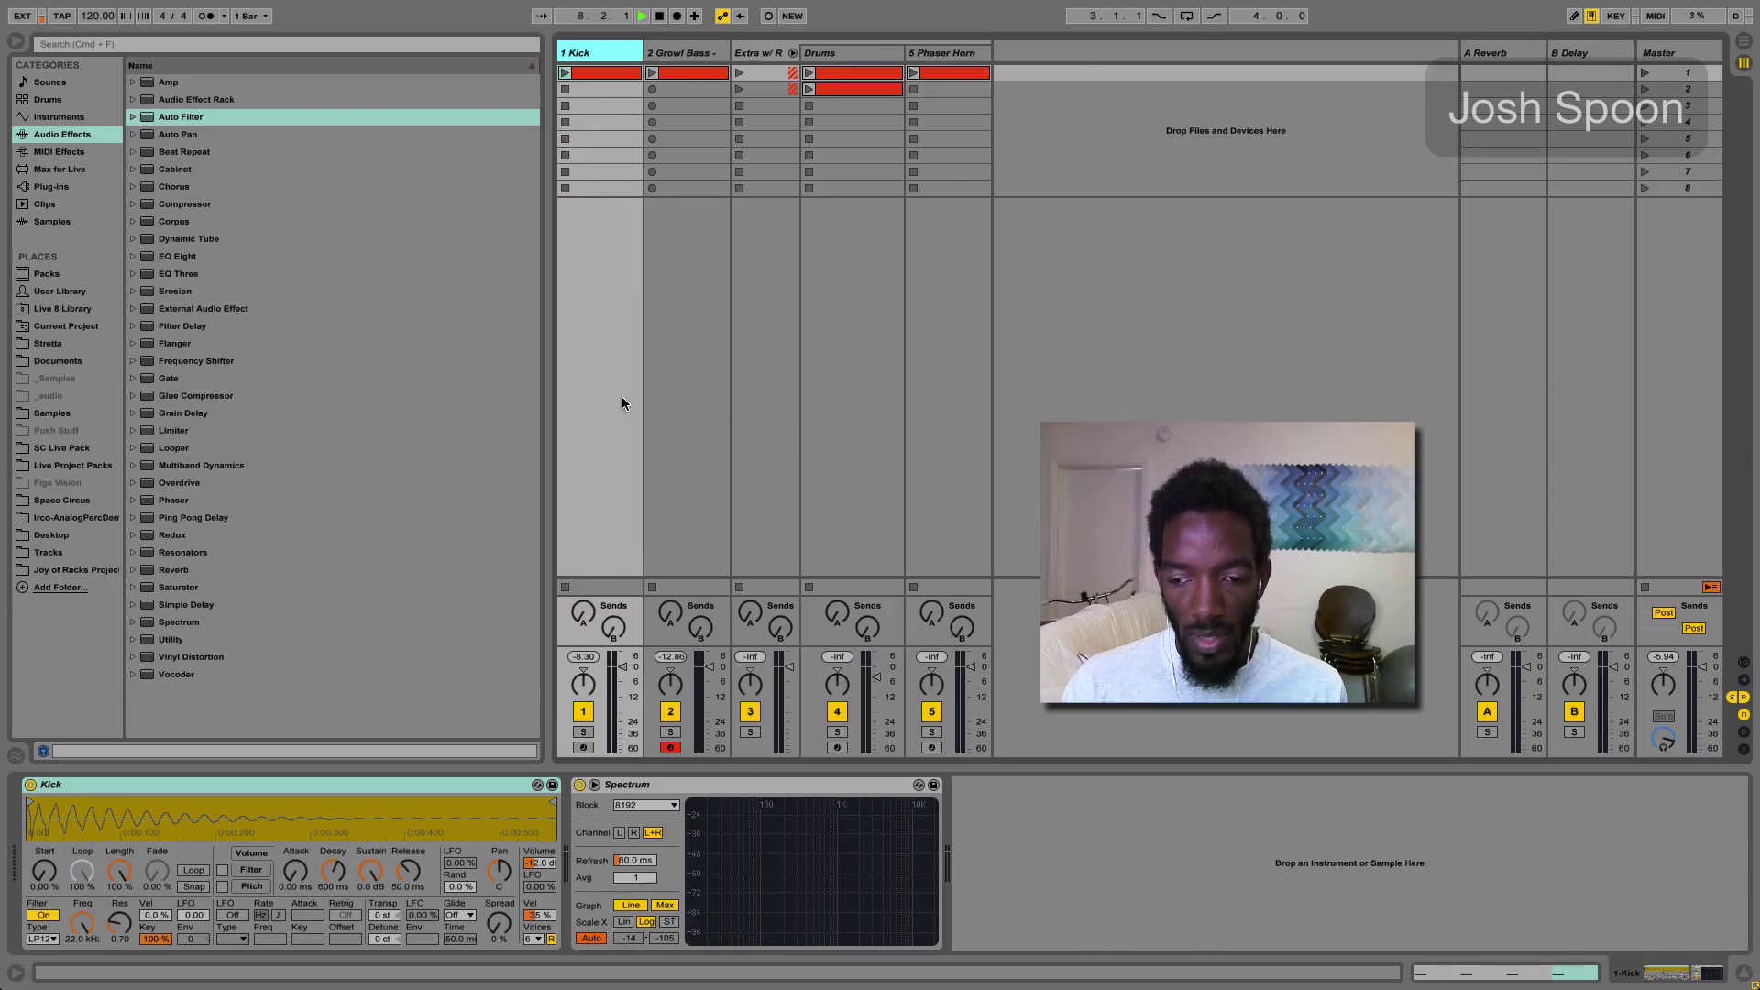
Relaunch the Kick and Growl Bass clips together and select band 2 in the bass's EQ Eight
key("Return")
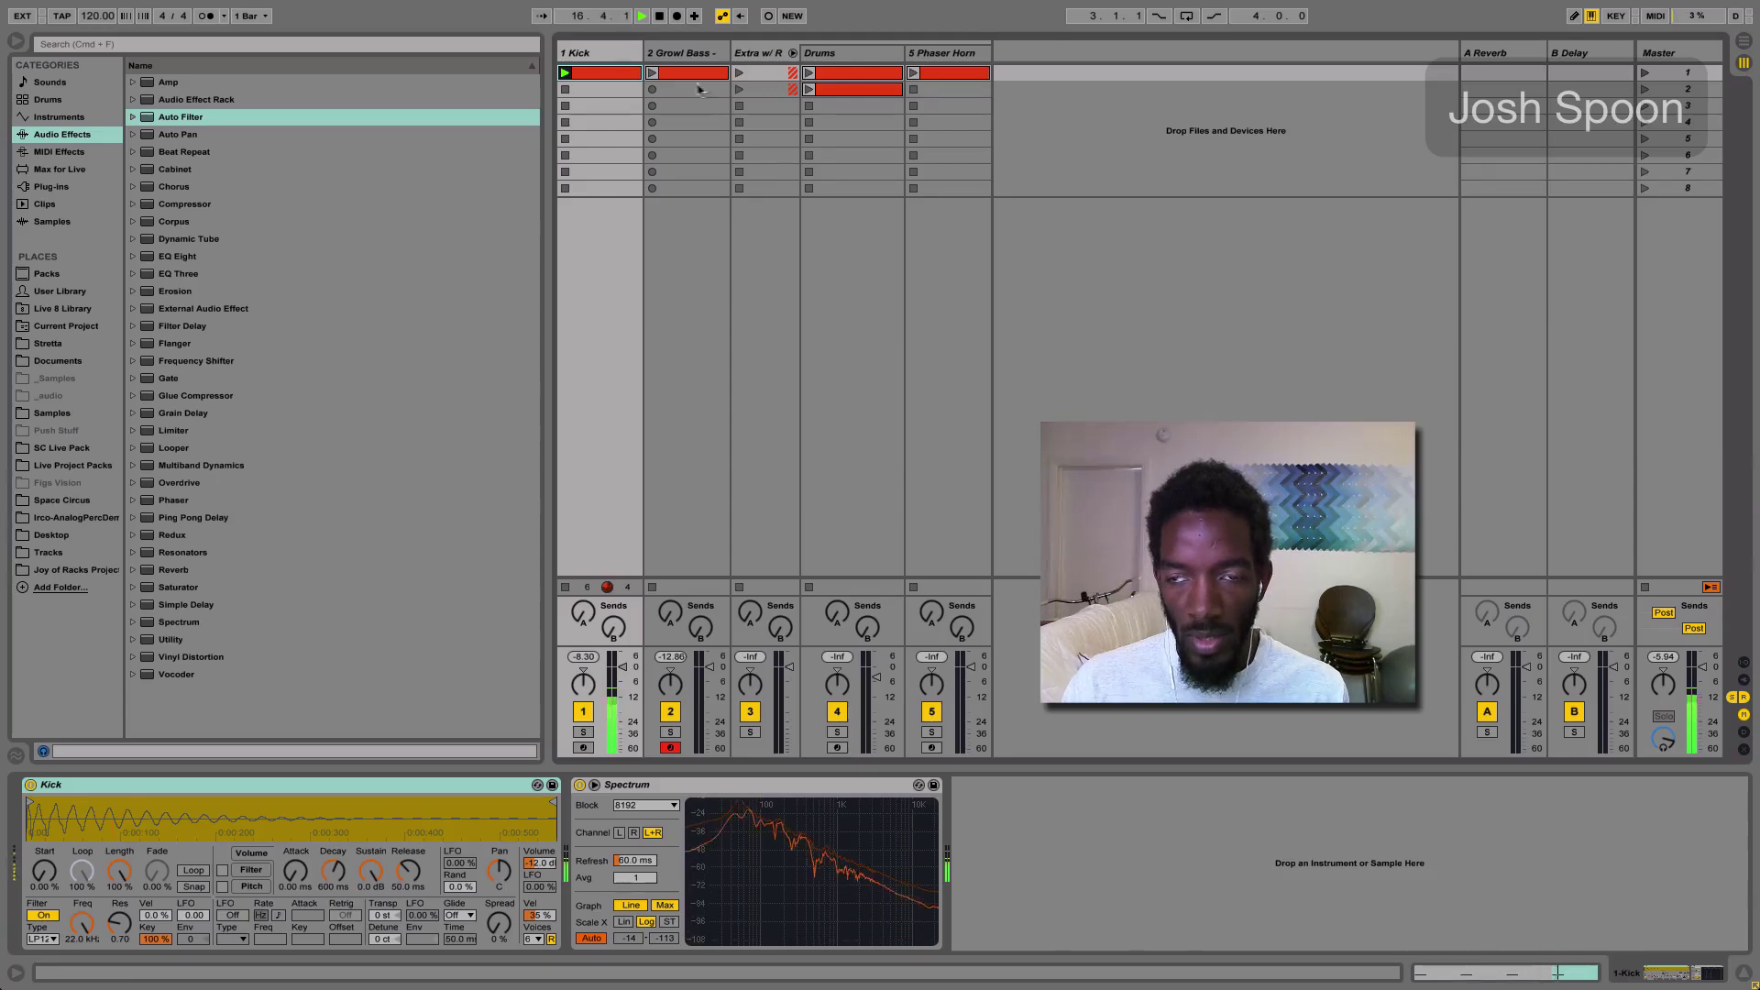
left_click(653, 74)
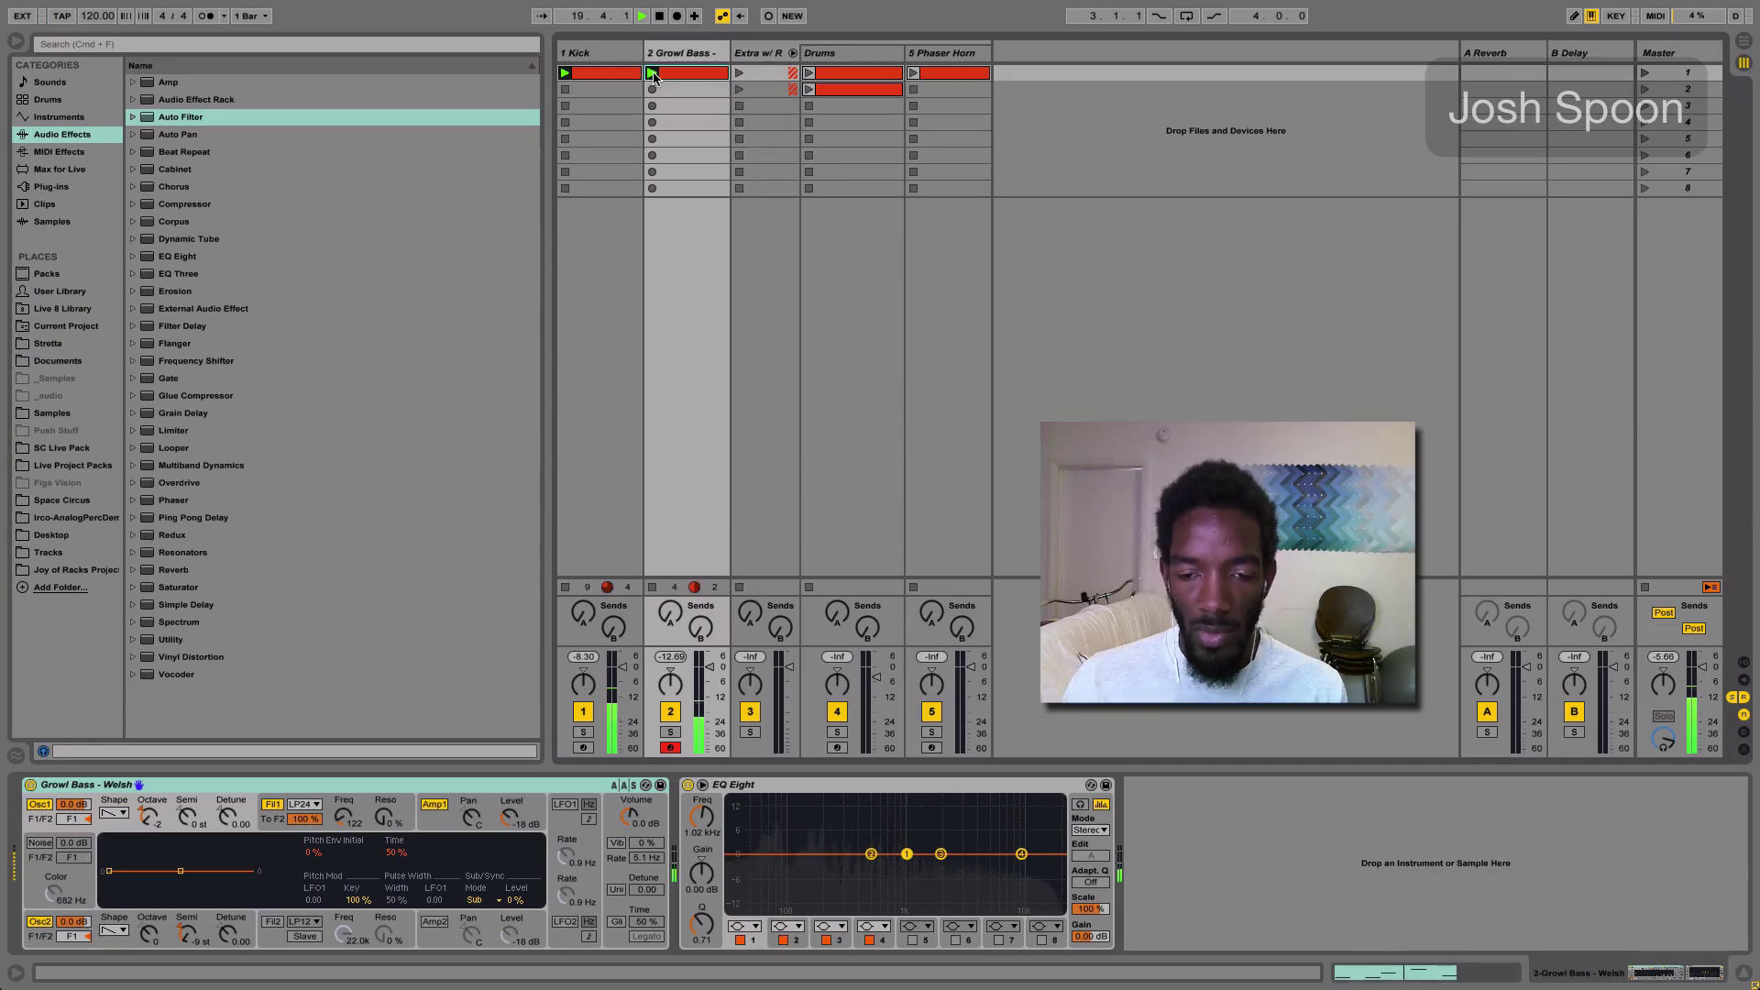
left_click(871, 854)
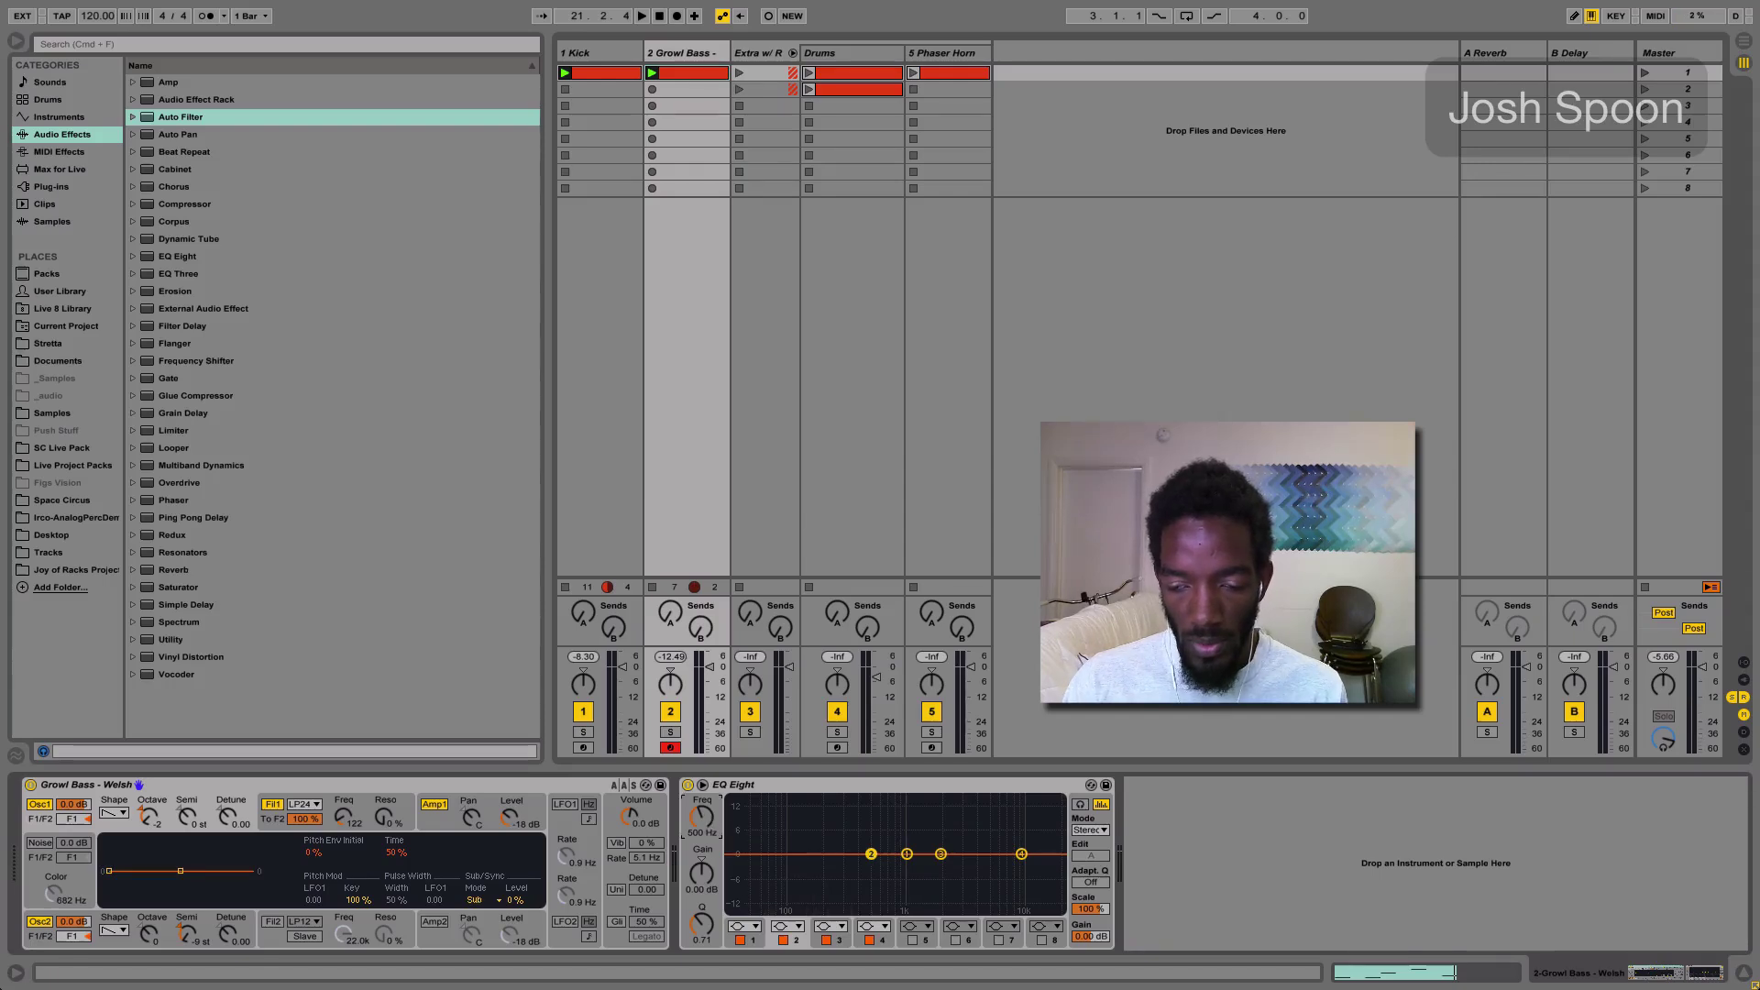
Move EQ band 2 to 105 Hz and audition a -15 dB cut with lowered Q during playback
left_click_drag(701, 816, 701, 811)
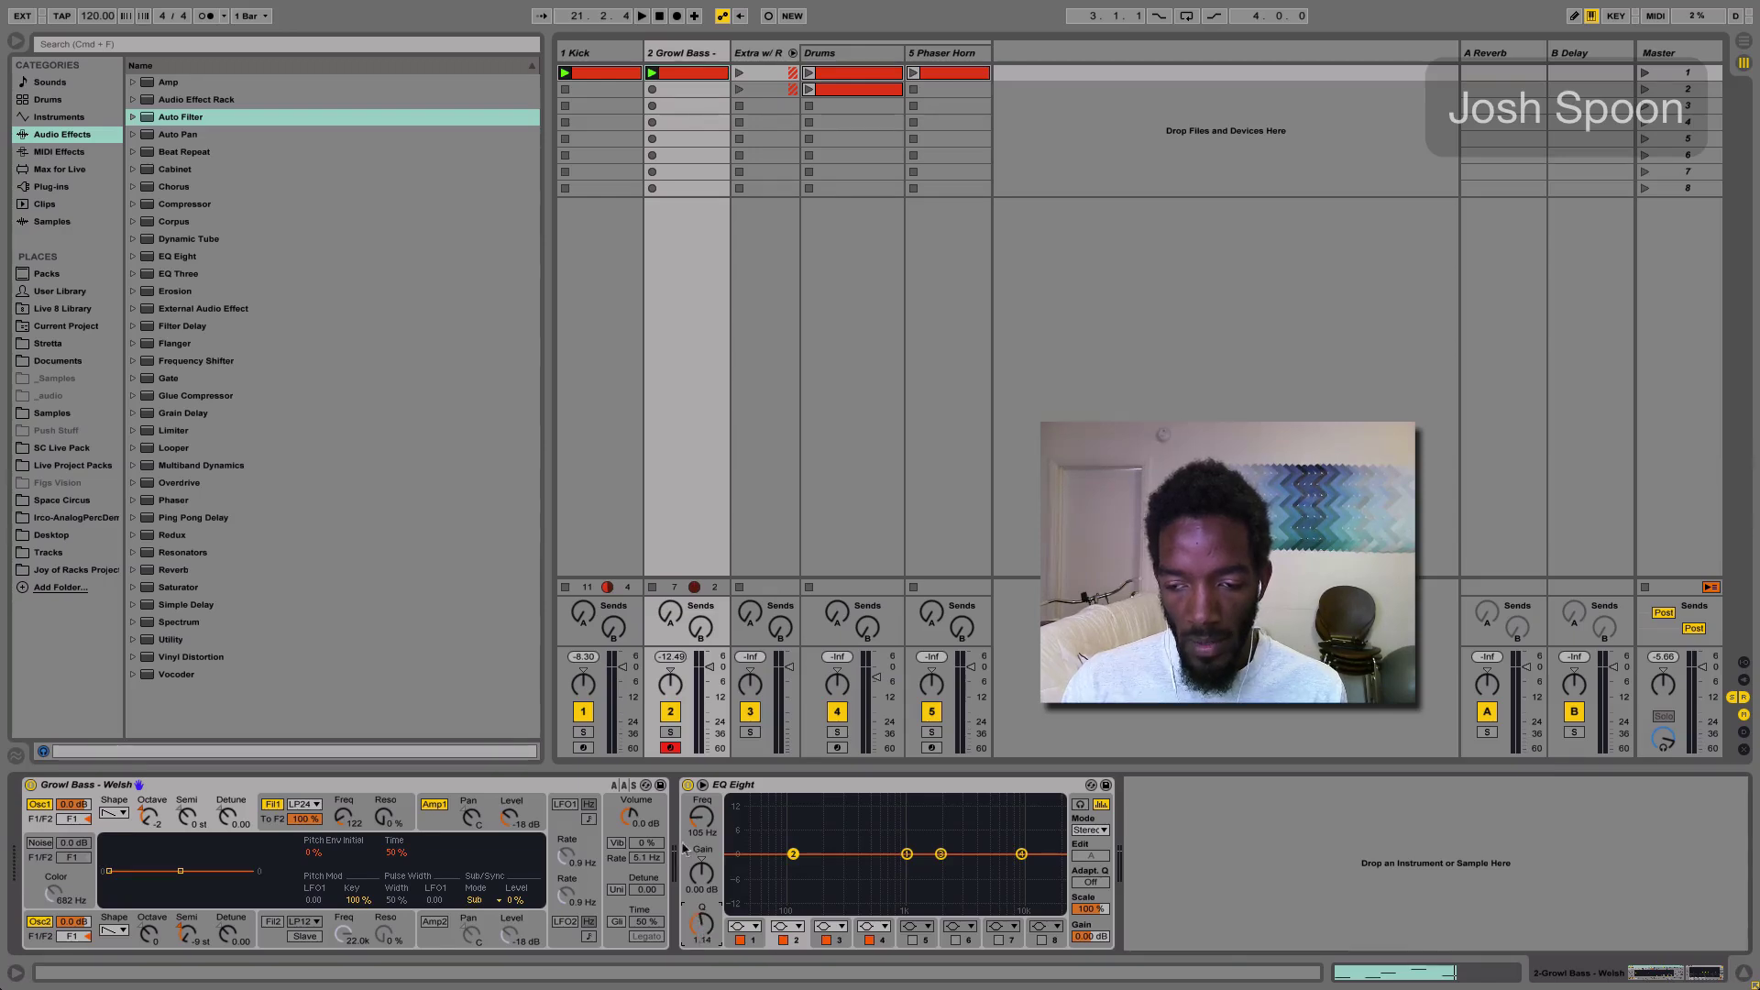
left_click_drag(701, 872, 701, 944)
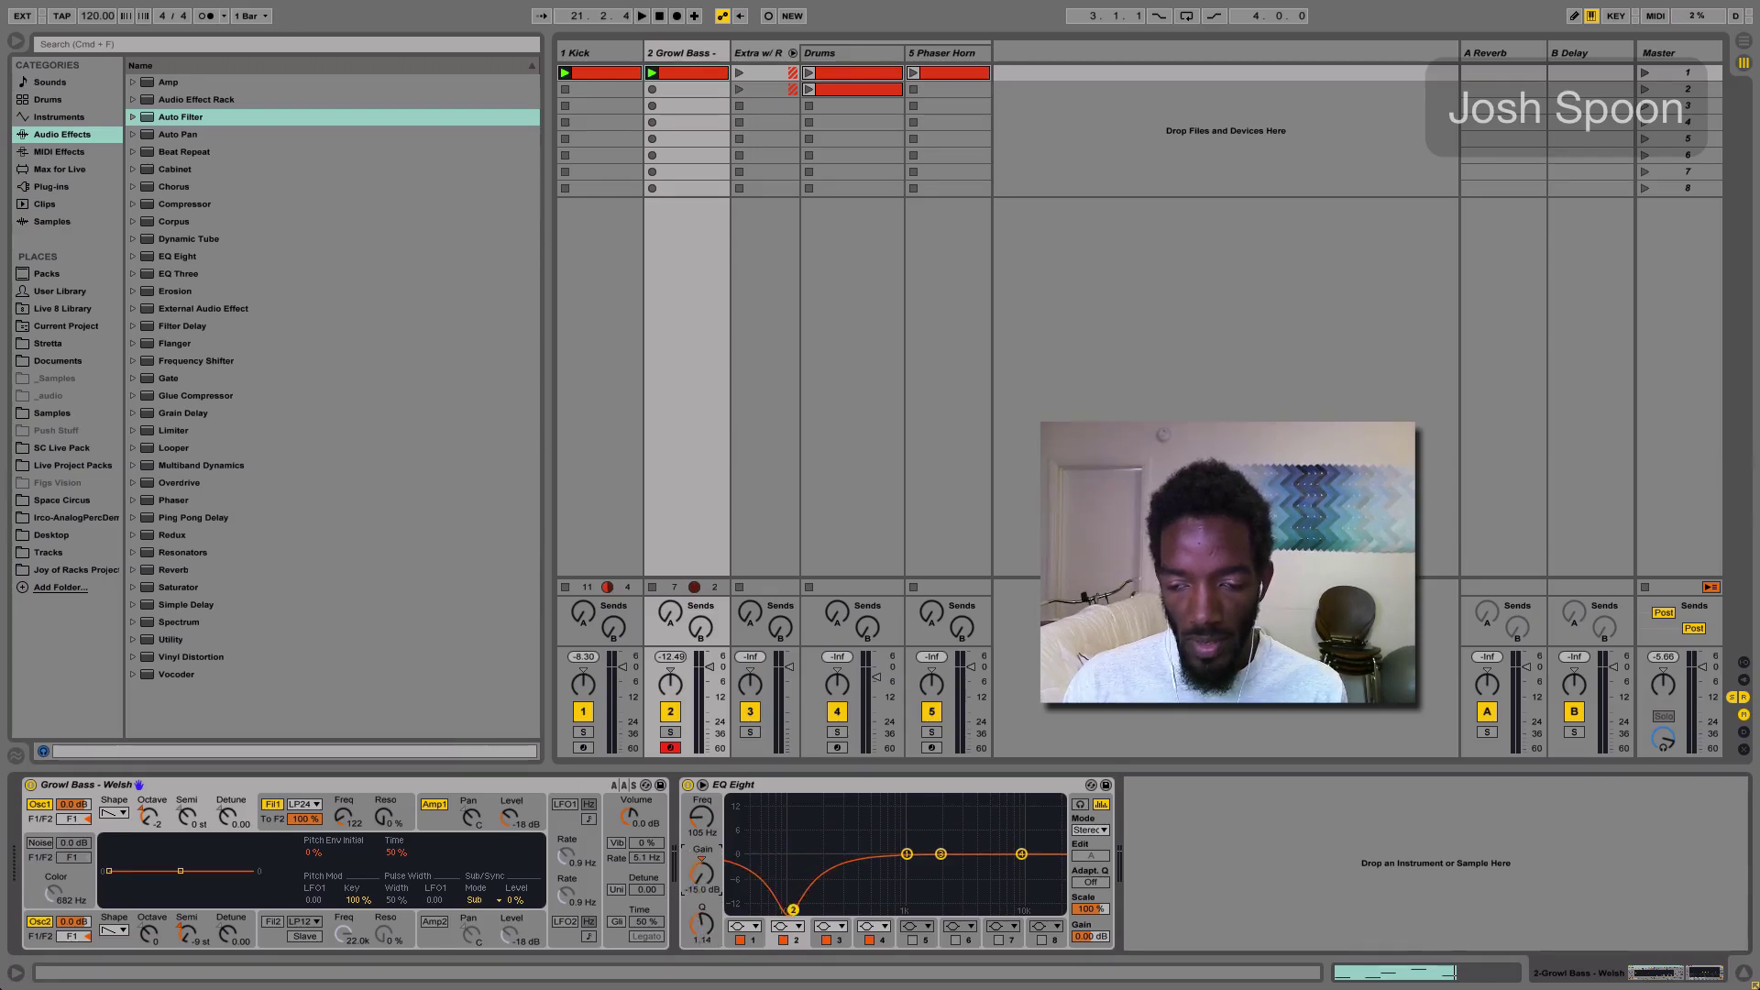
key("space")
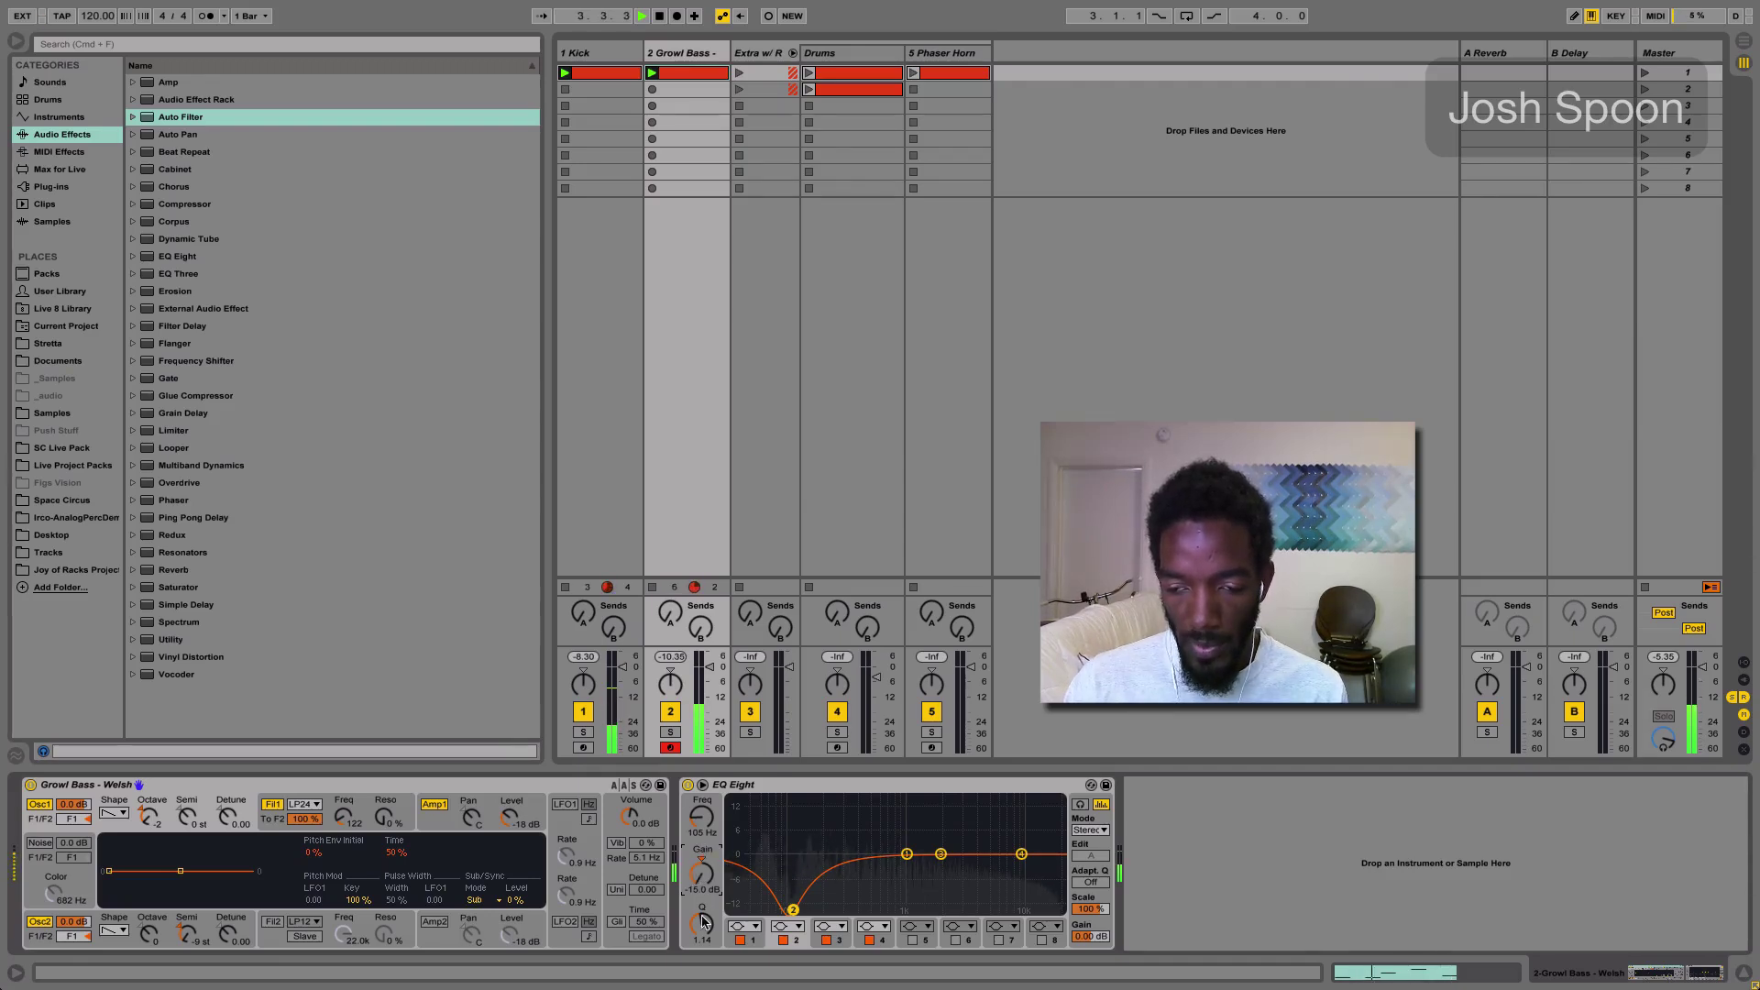
left_click_drag(703, 921, 689, 828)
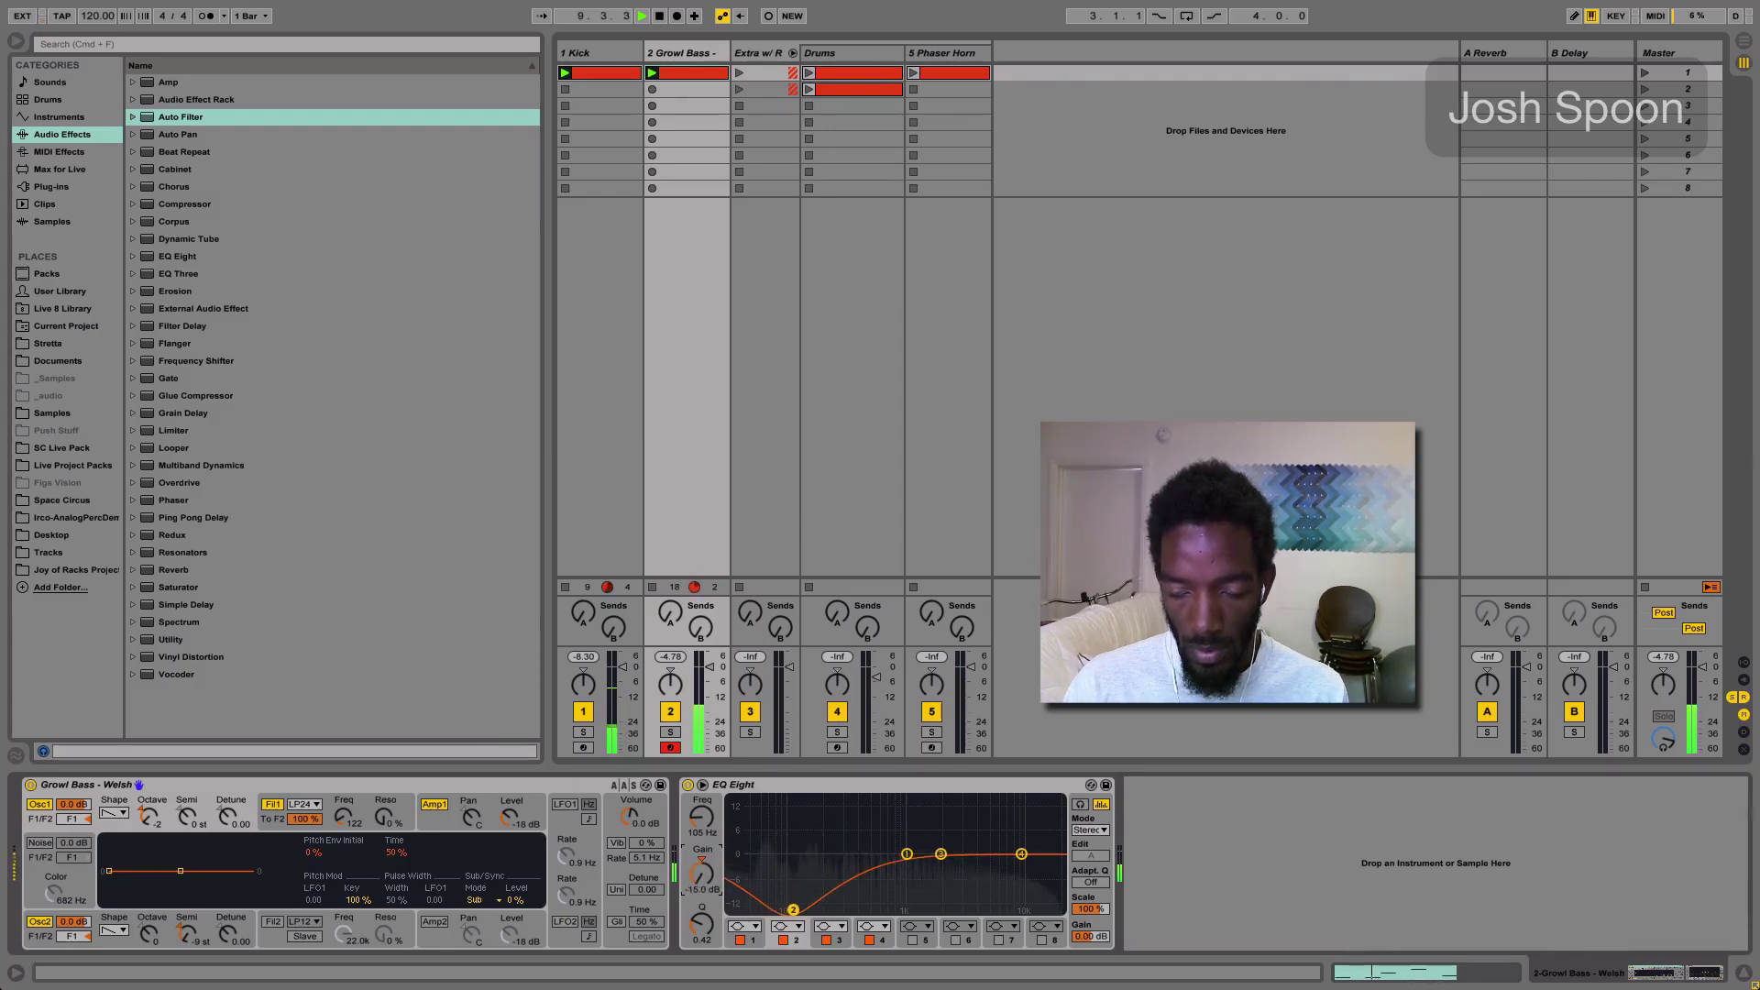
key("space")
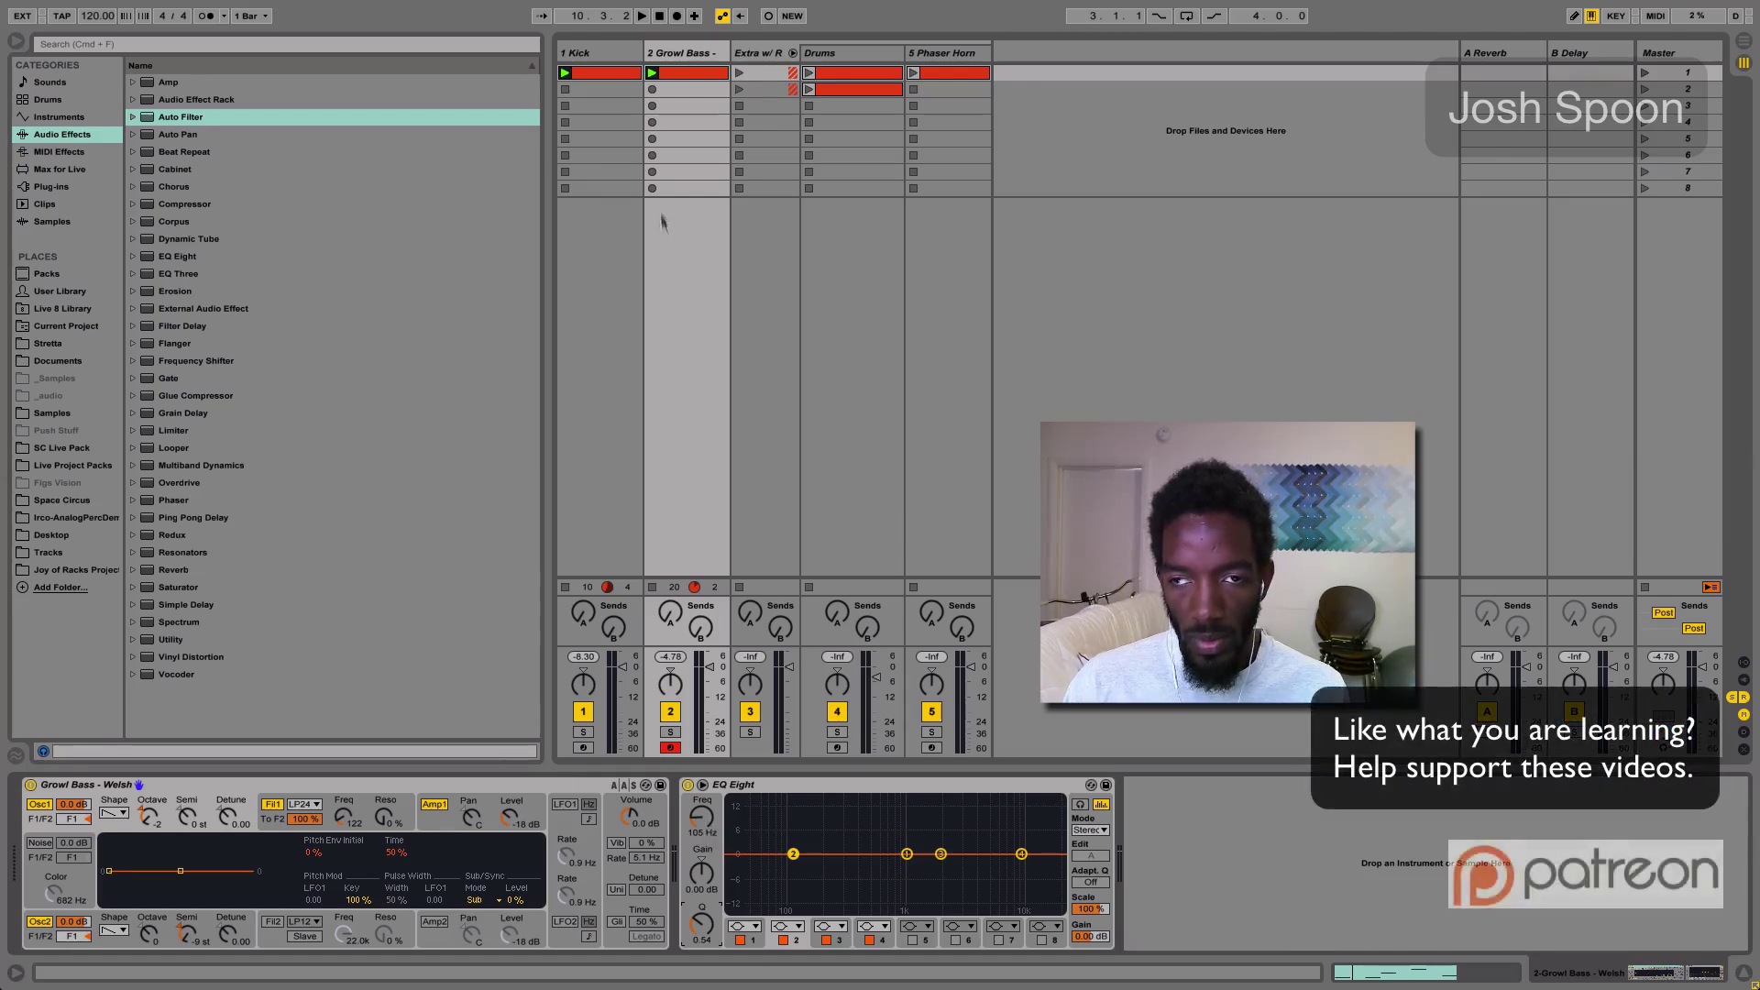
Find Envelope Follower with a Max for Live 'envelope' search and insert it between Kick and Spectrum
left_click(628, 55)
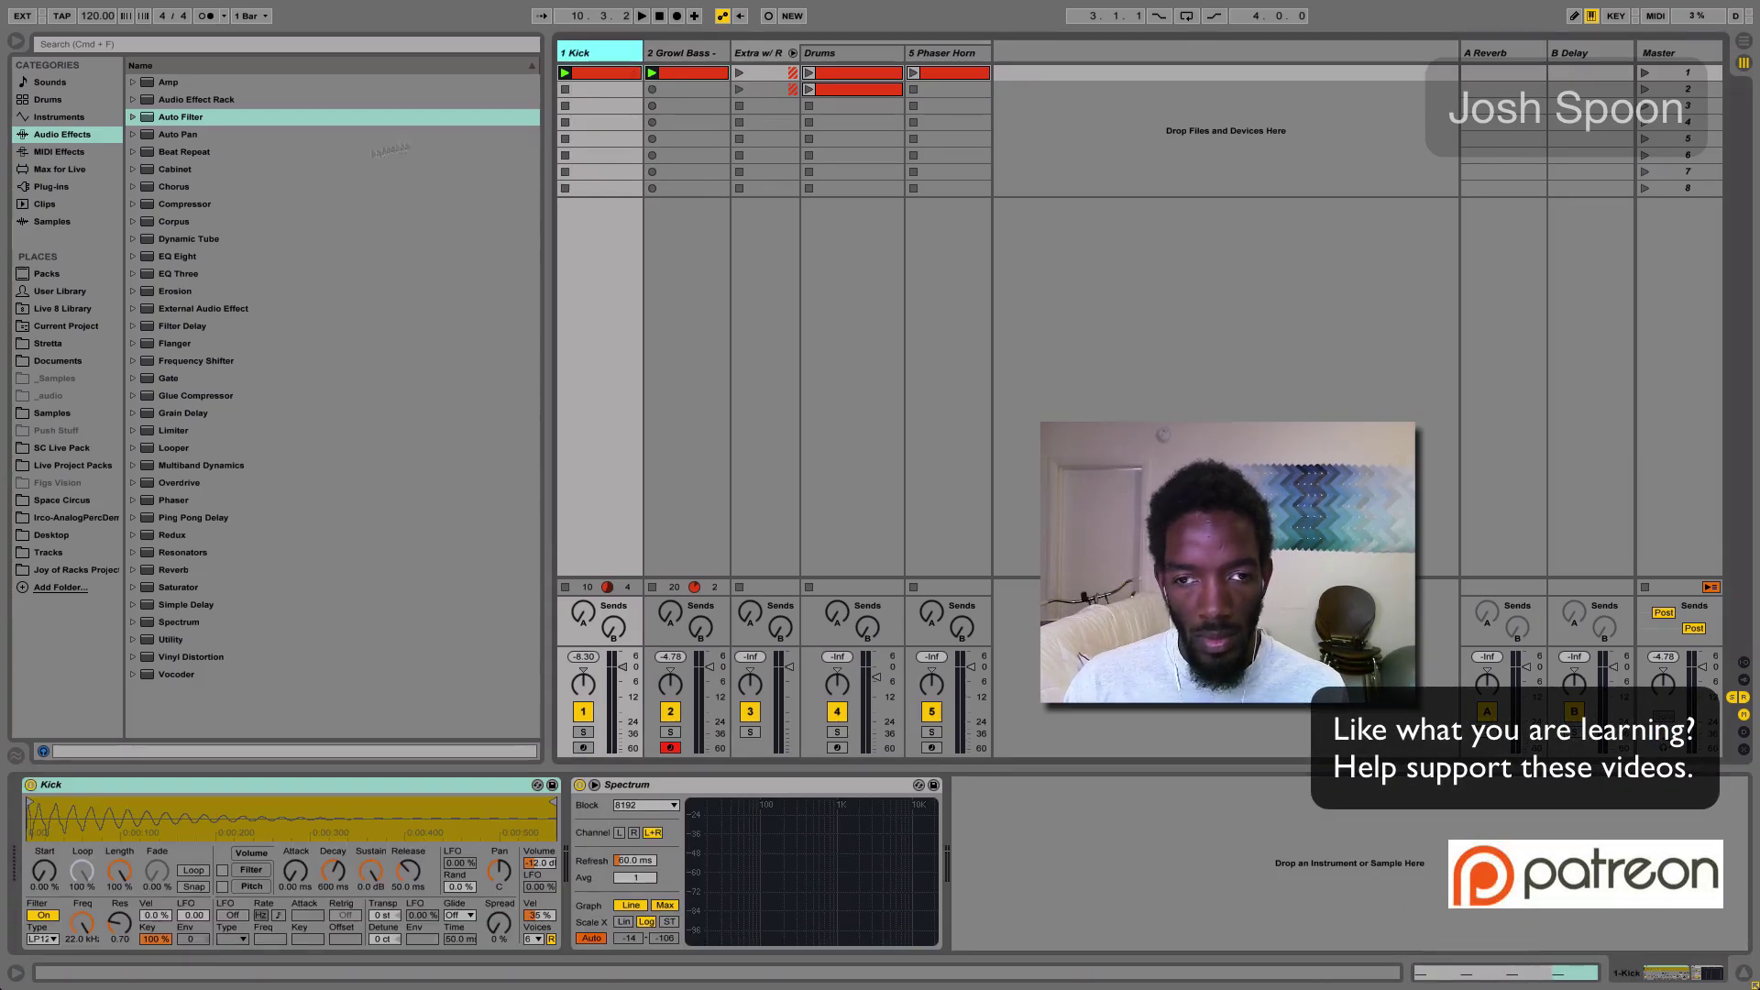
left_click(61, 169)
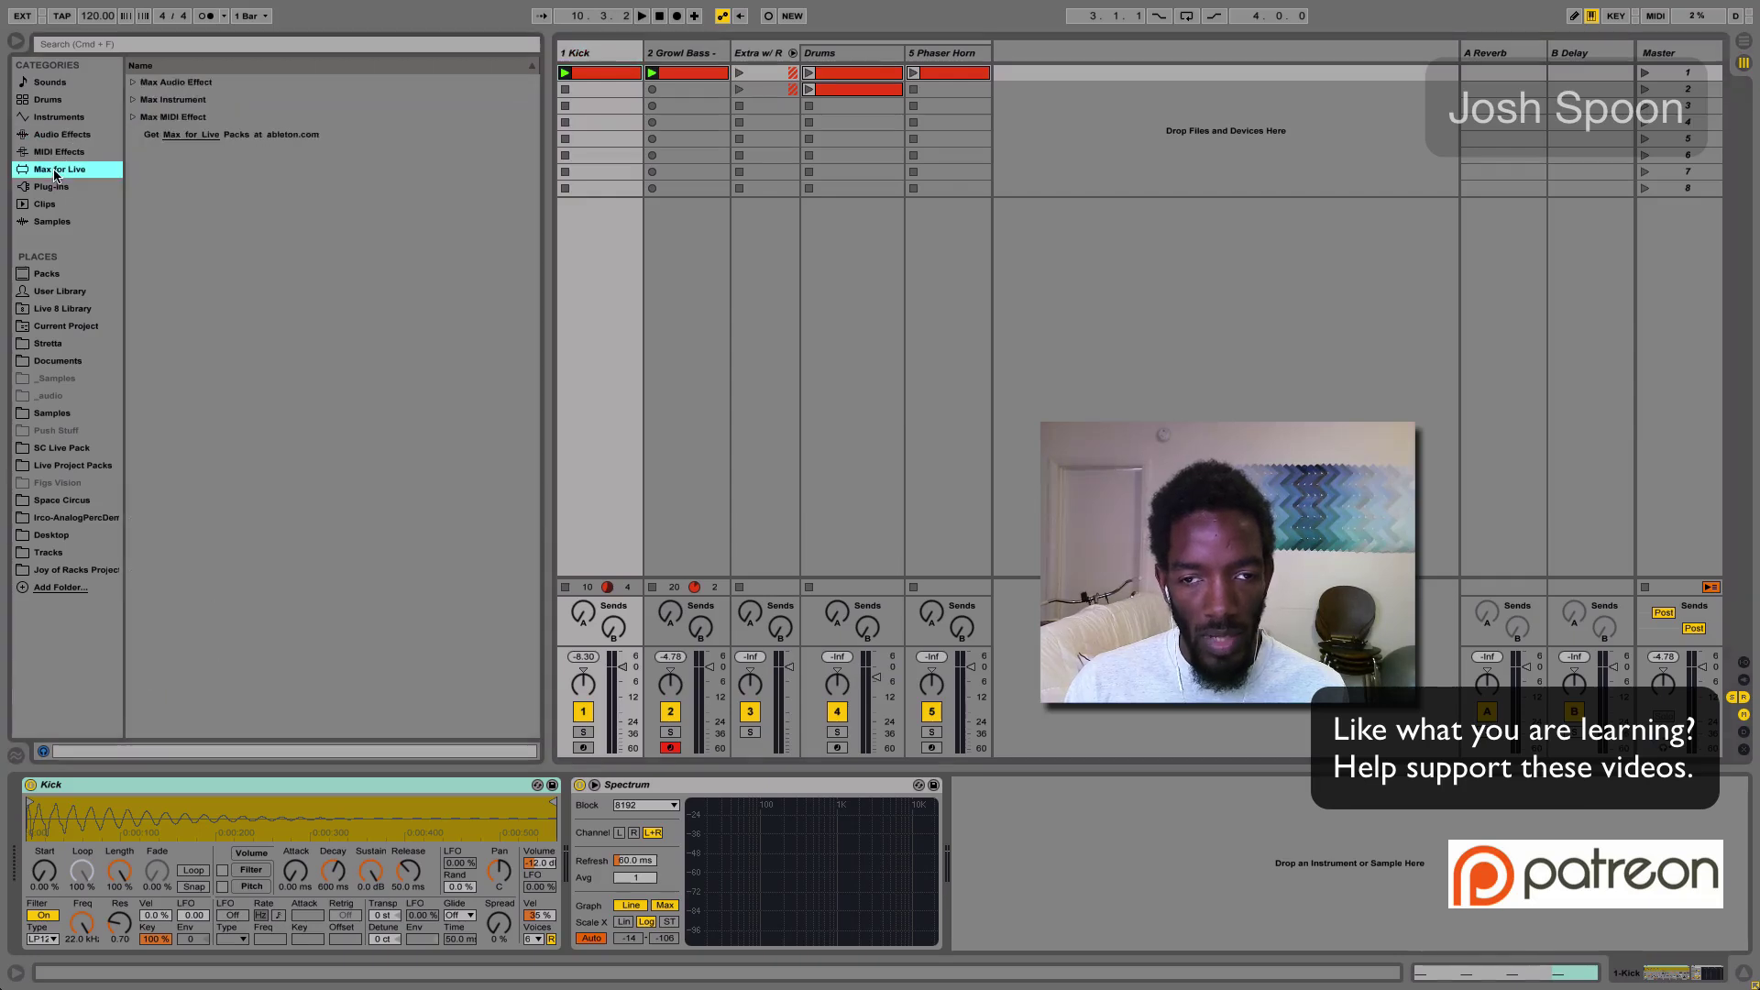
left_click(238, 47)
type("envel")
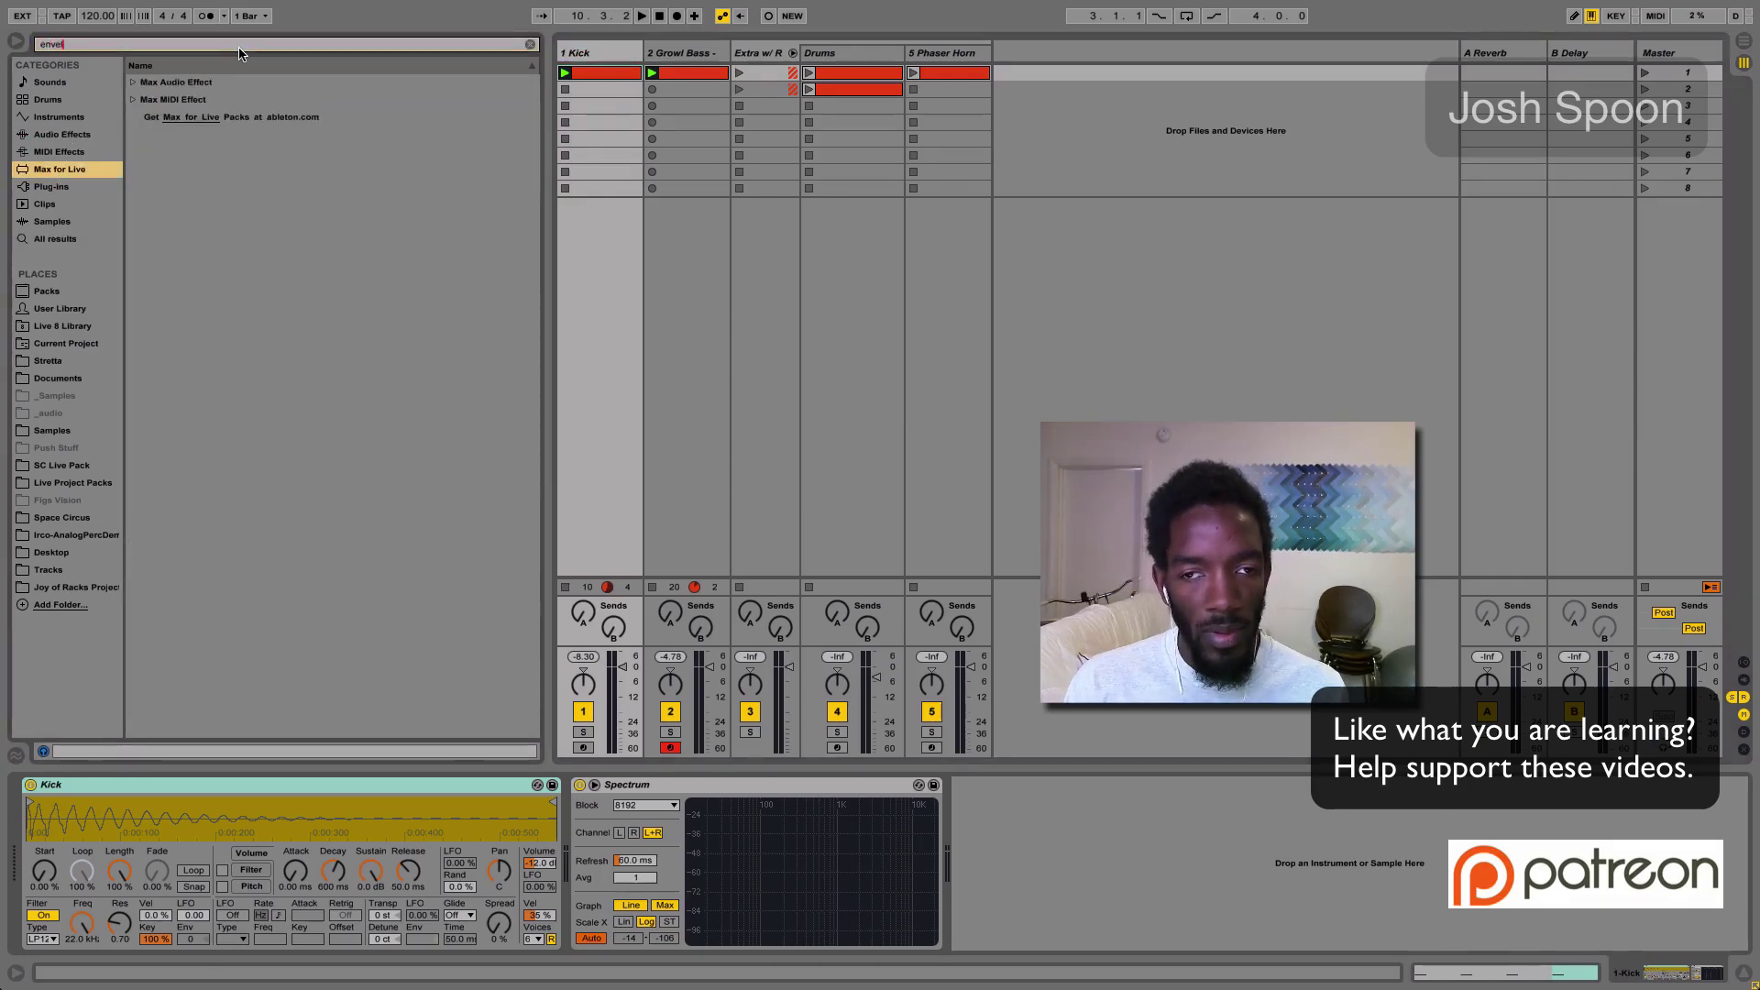
type("ope")
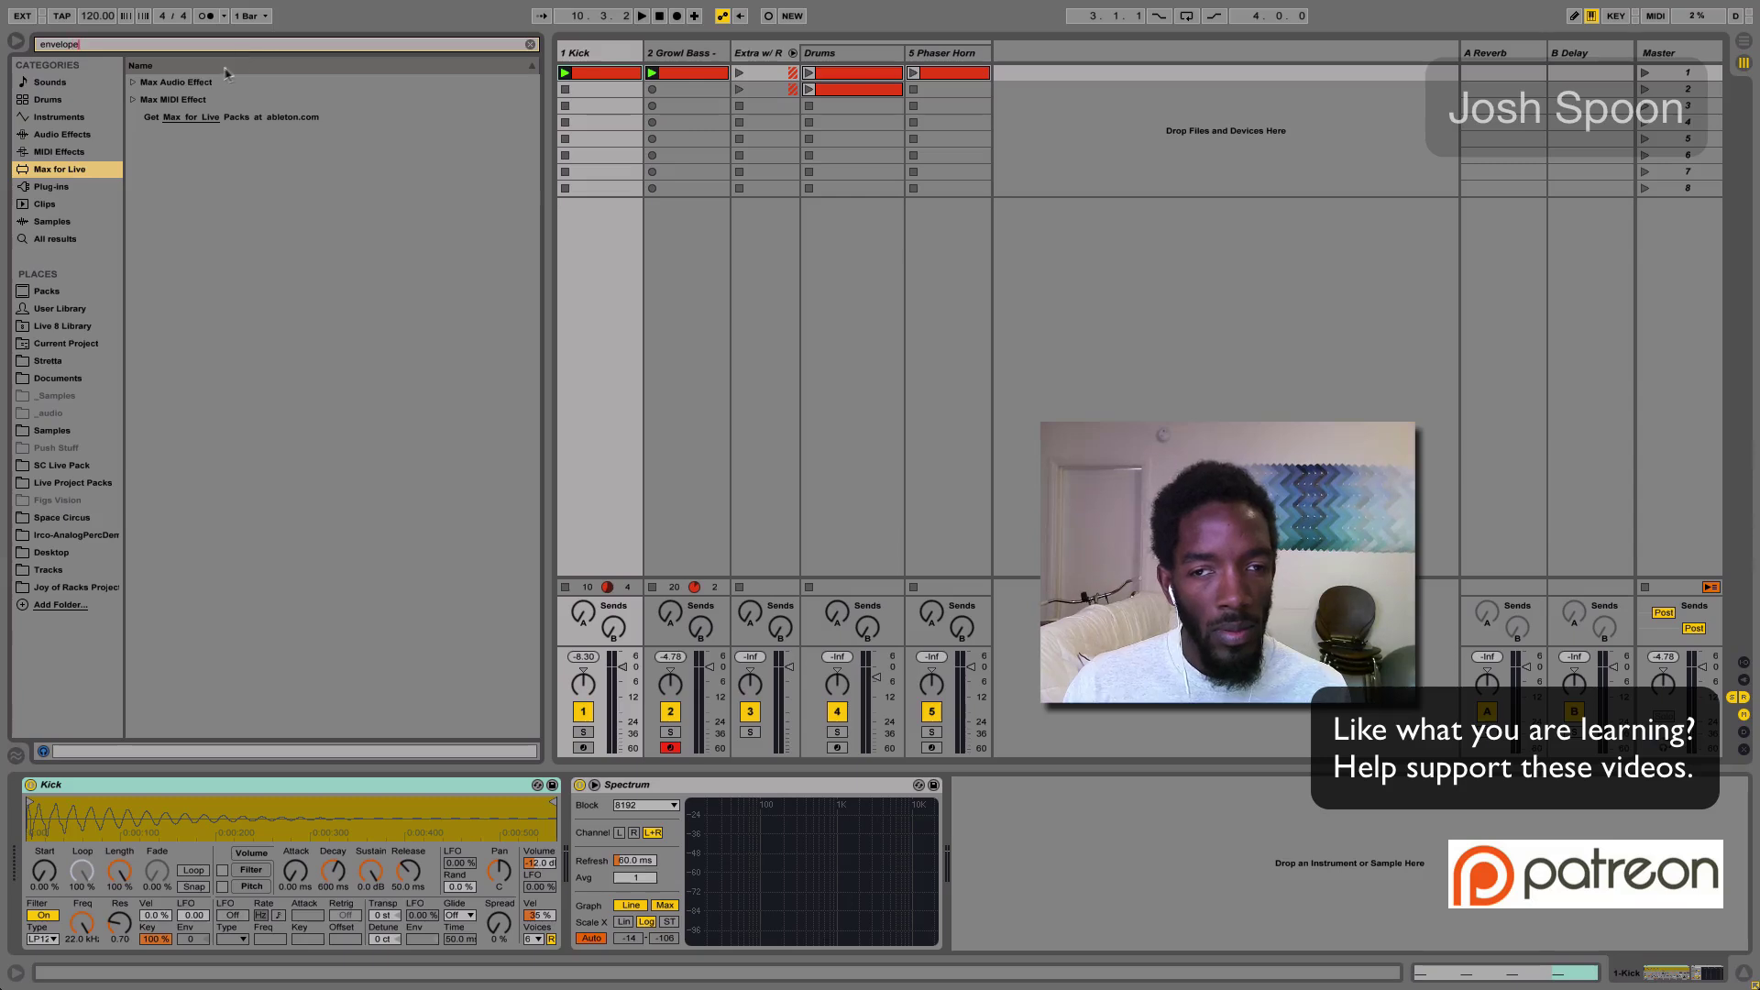
left_click(132, 82)
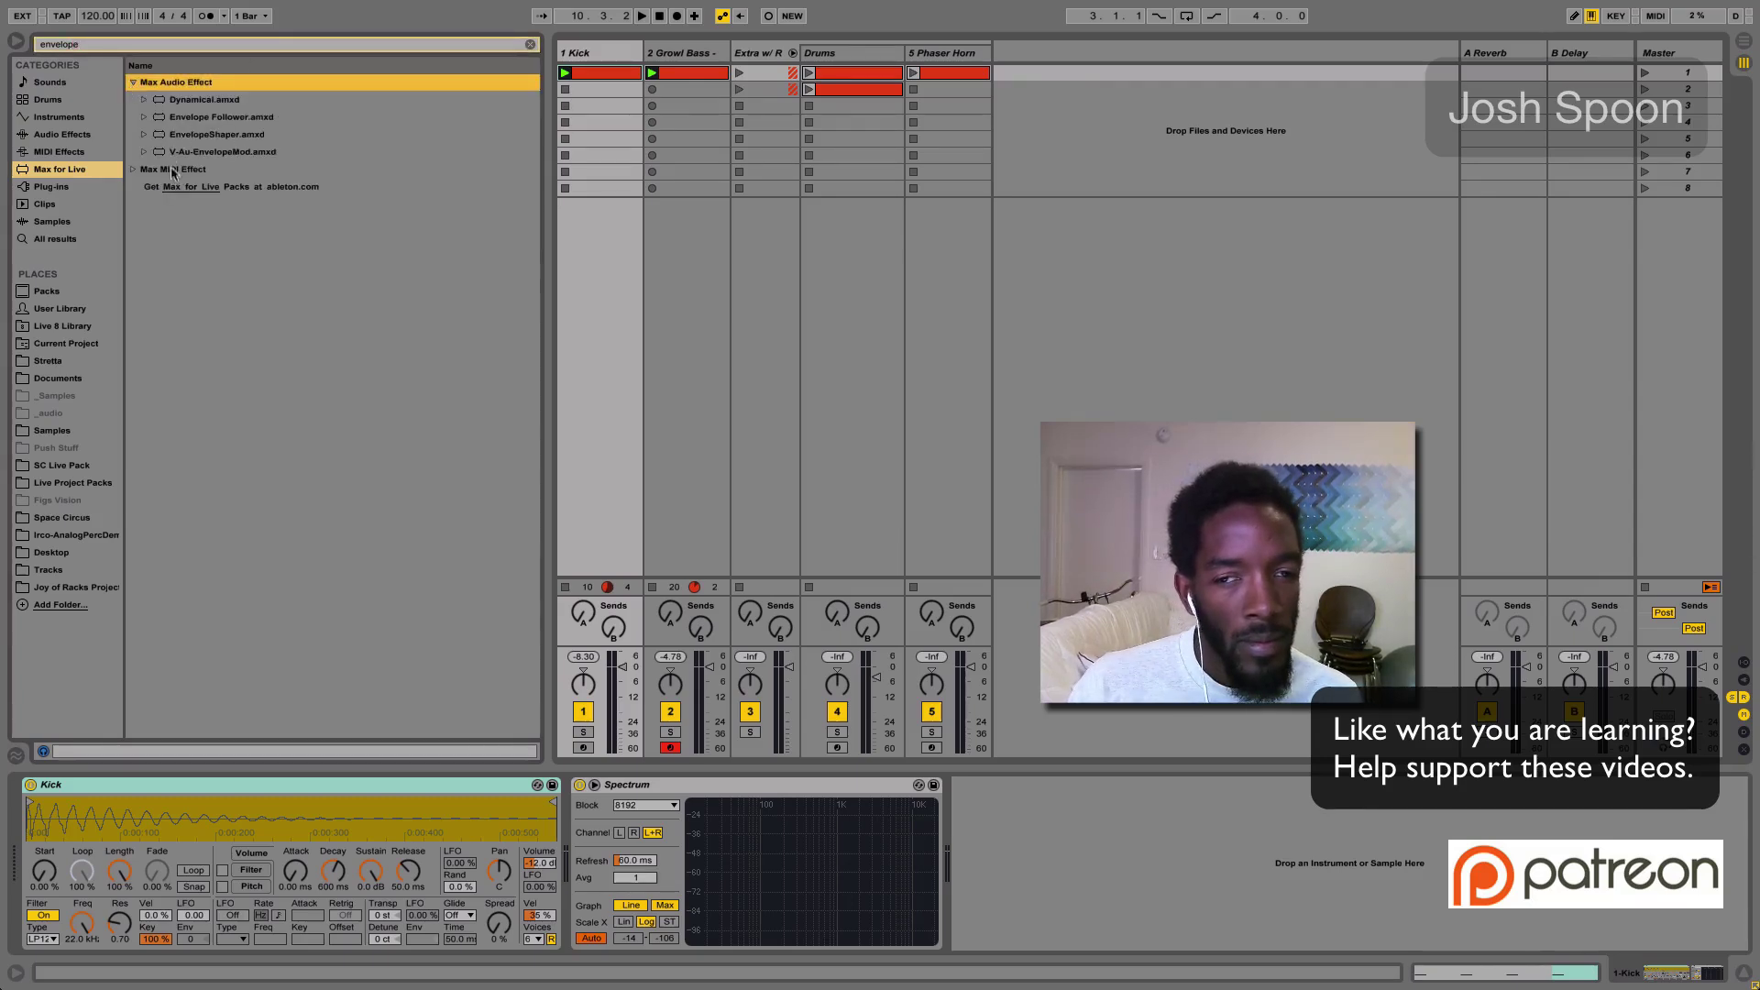
left_click(161, 119)
left_click_drag(430, 639, 534, 878)
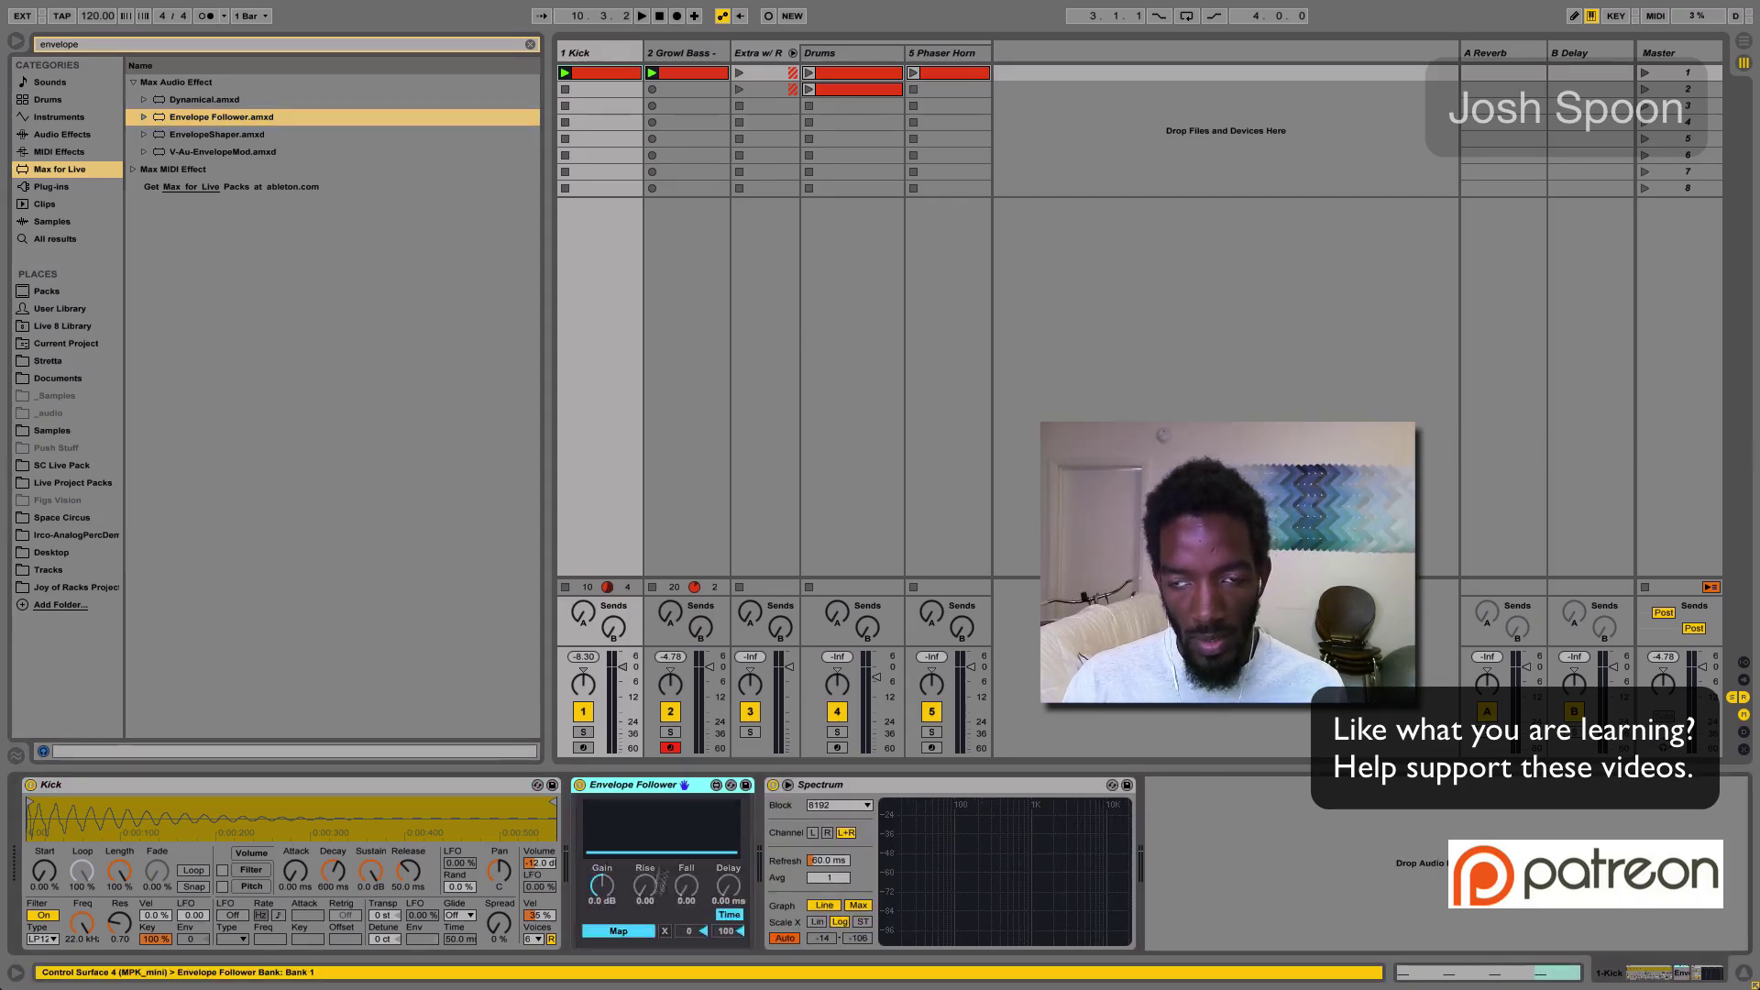
key("shift+Tab")
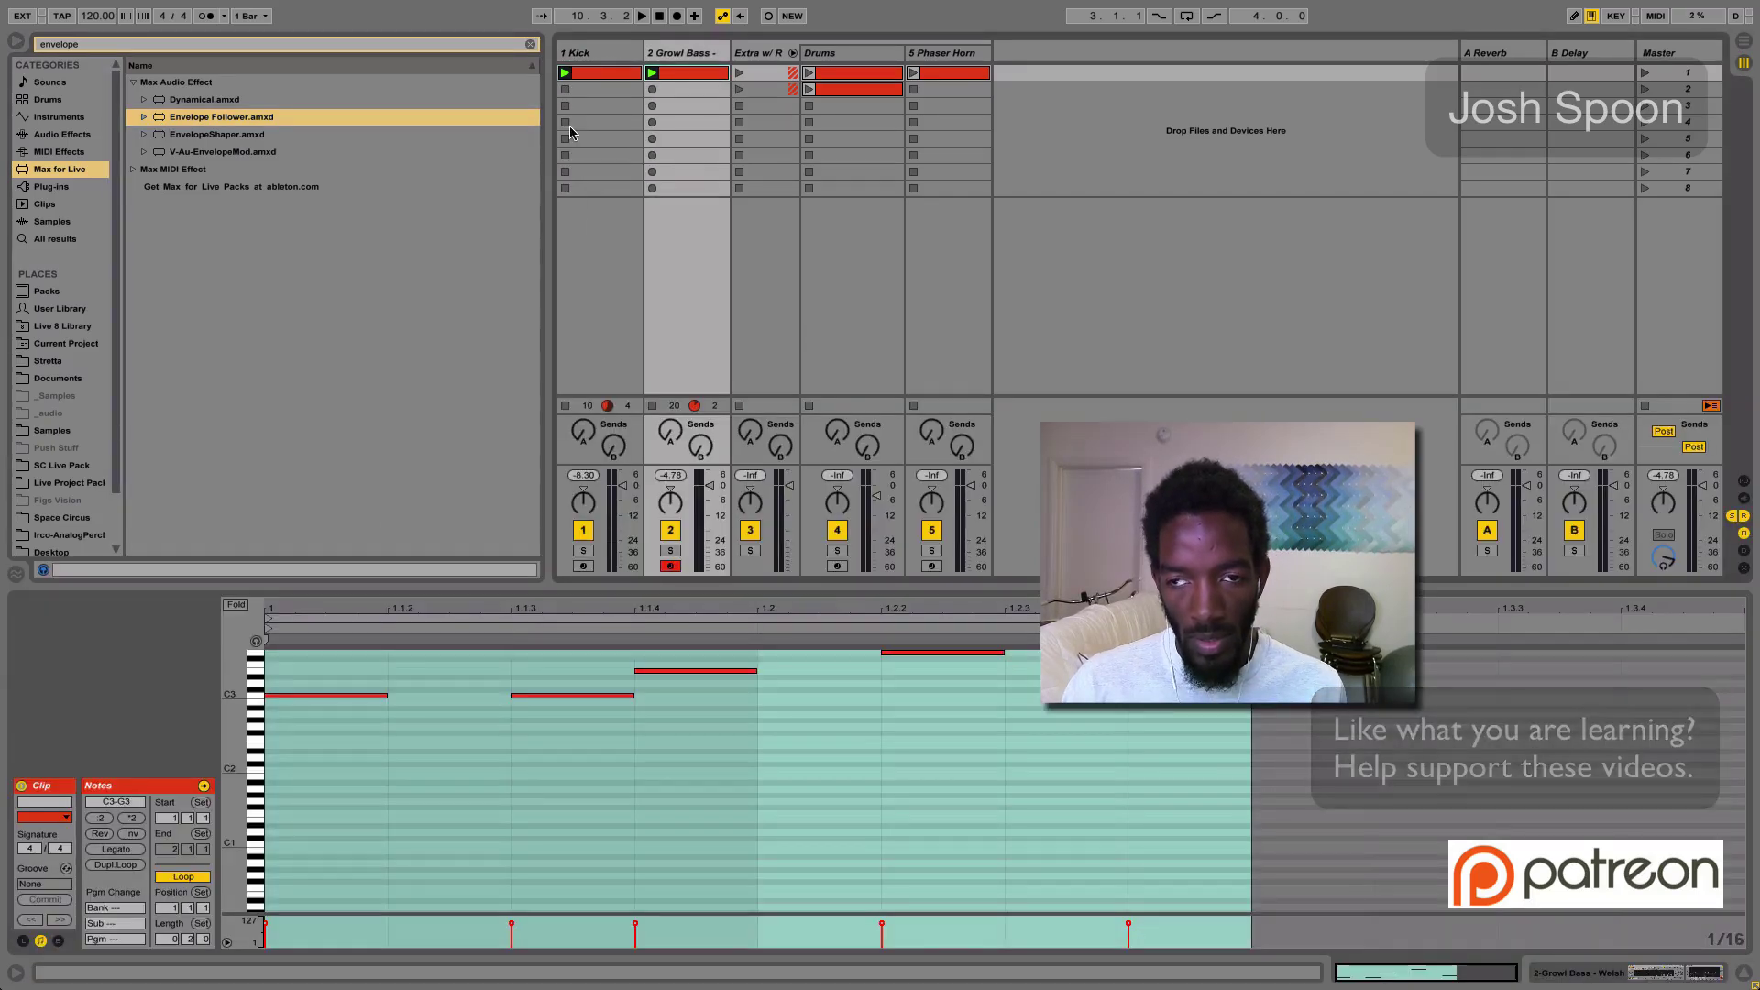
left_click(608, 52)
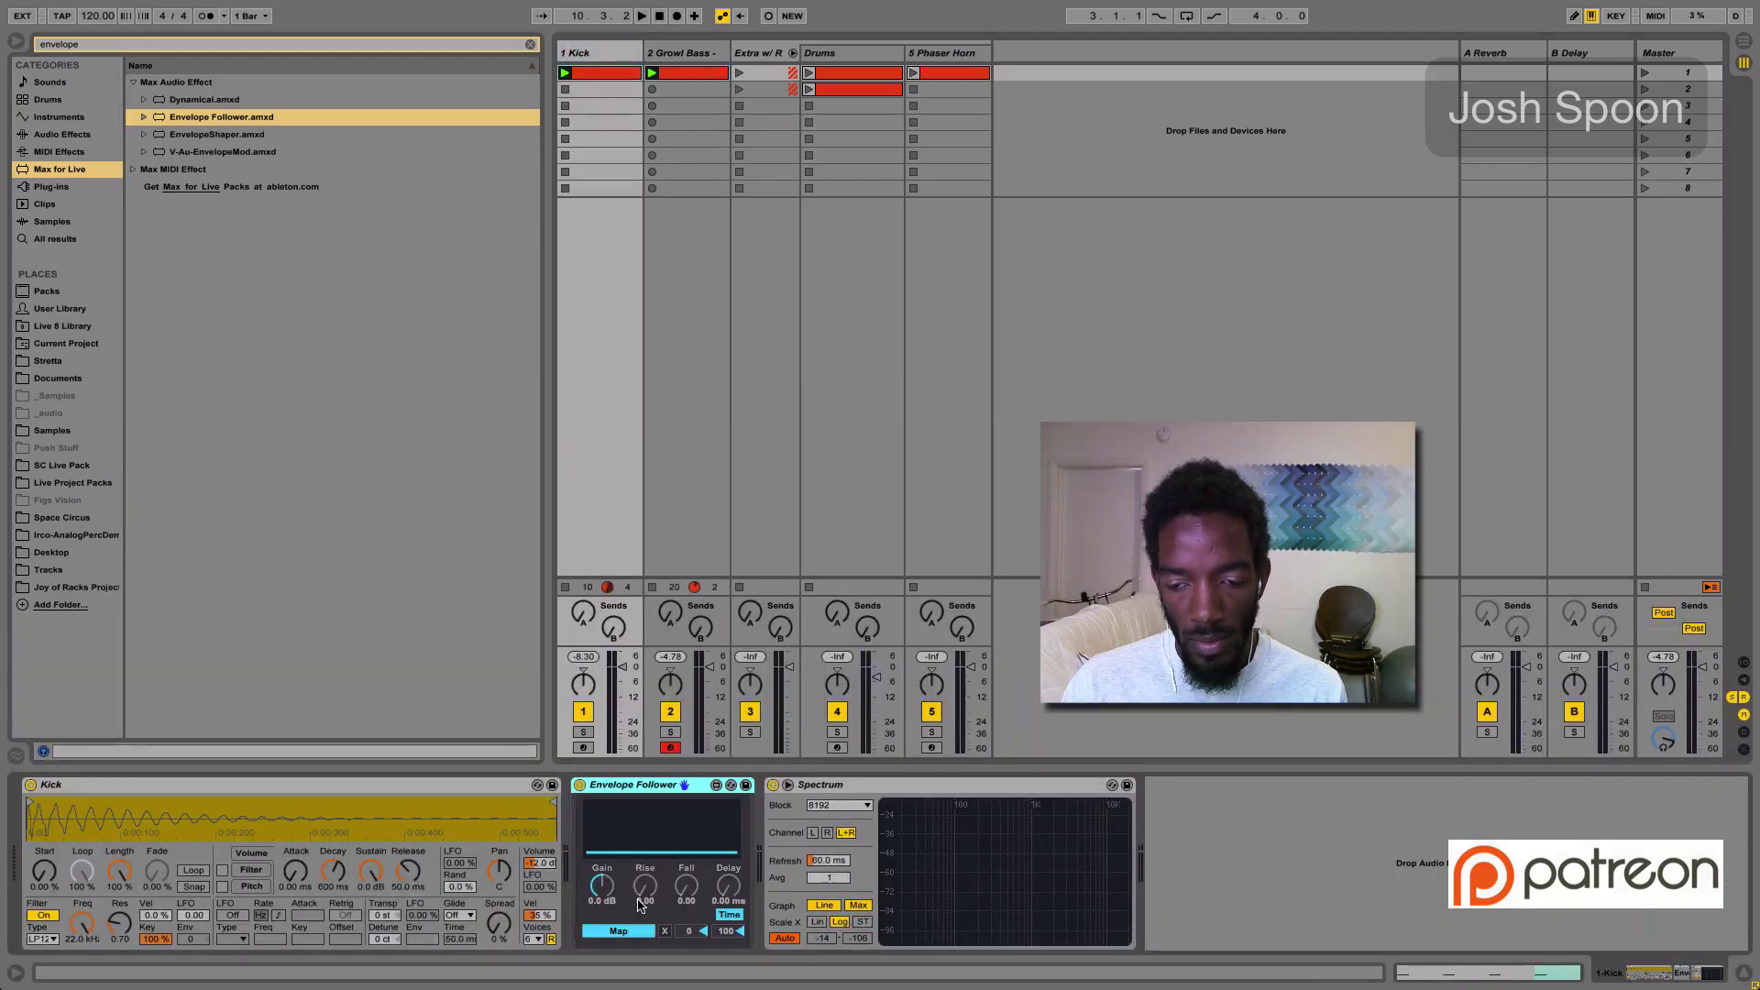
Play the kick alone and raise the Envelope Follower gain to about 11 dB
left_click(652, 588)
key("space")
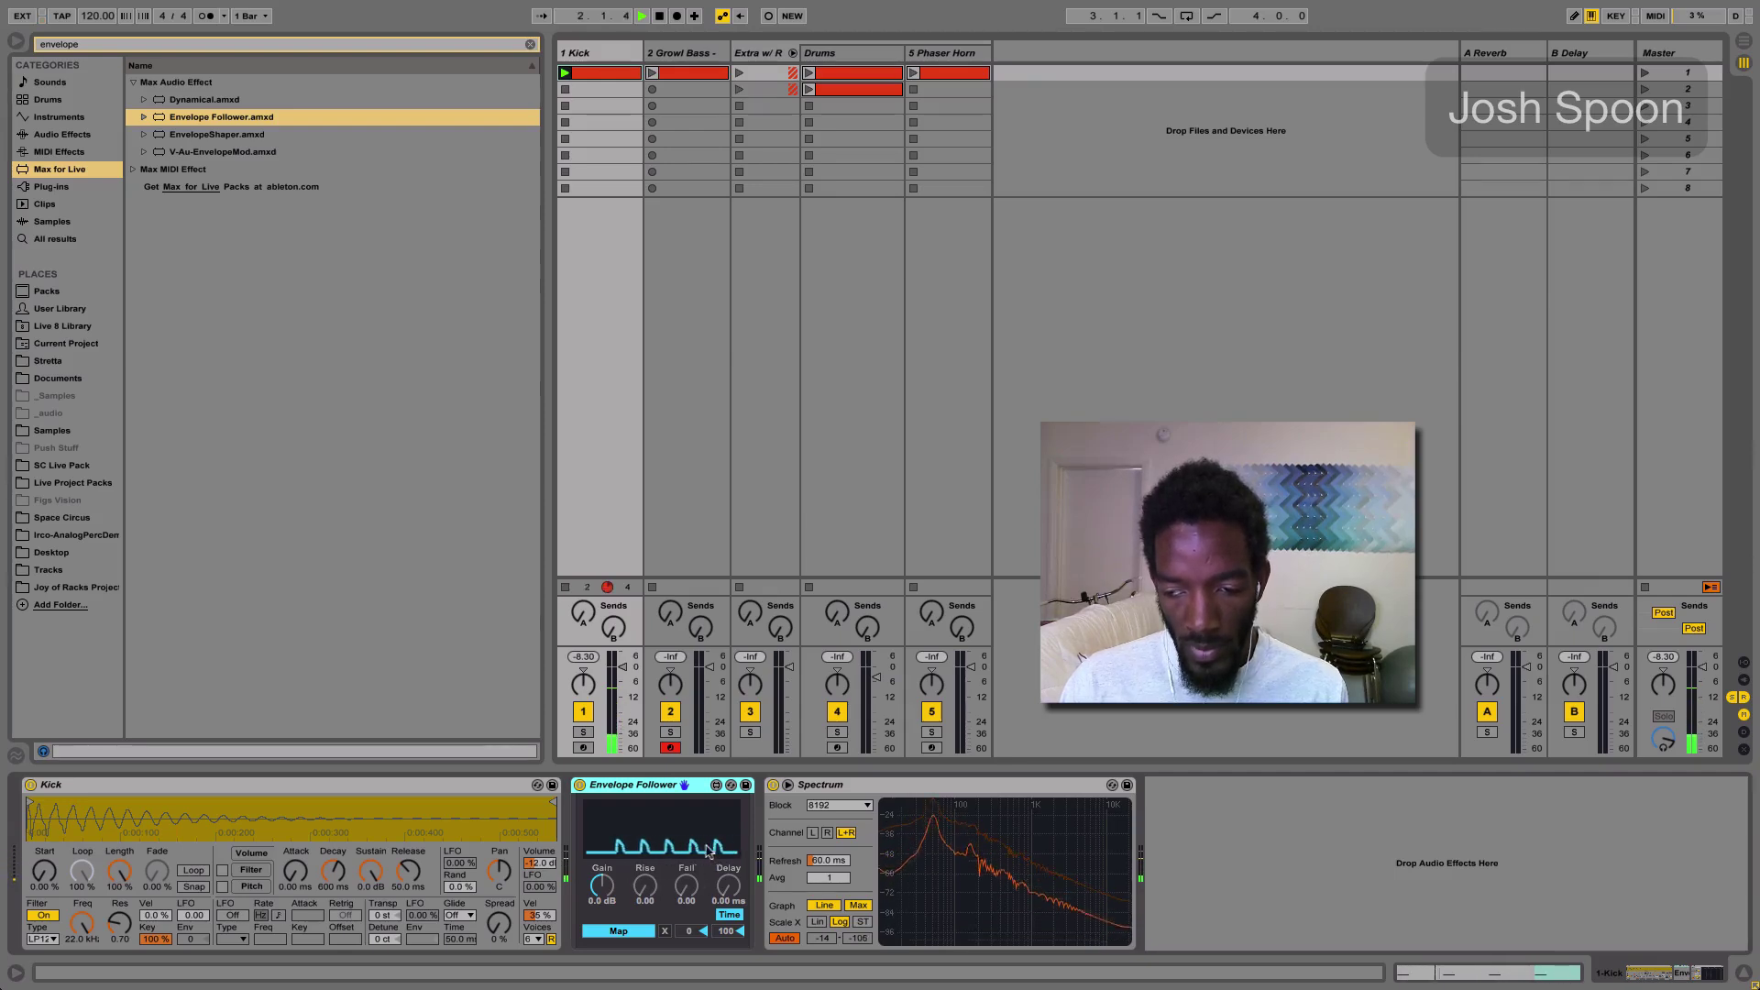
left_click(603, 889)
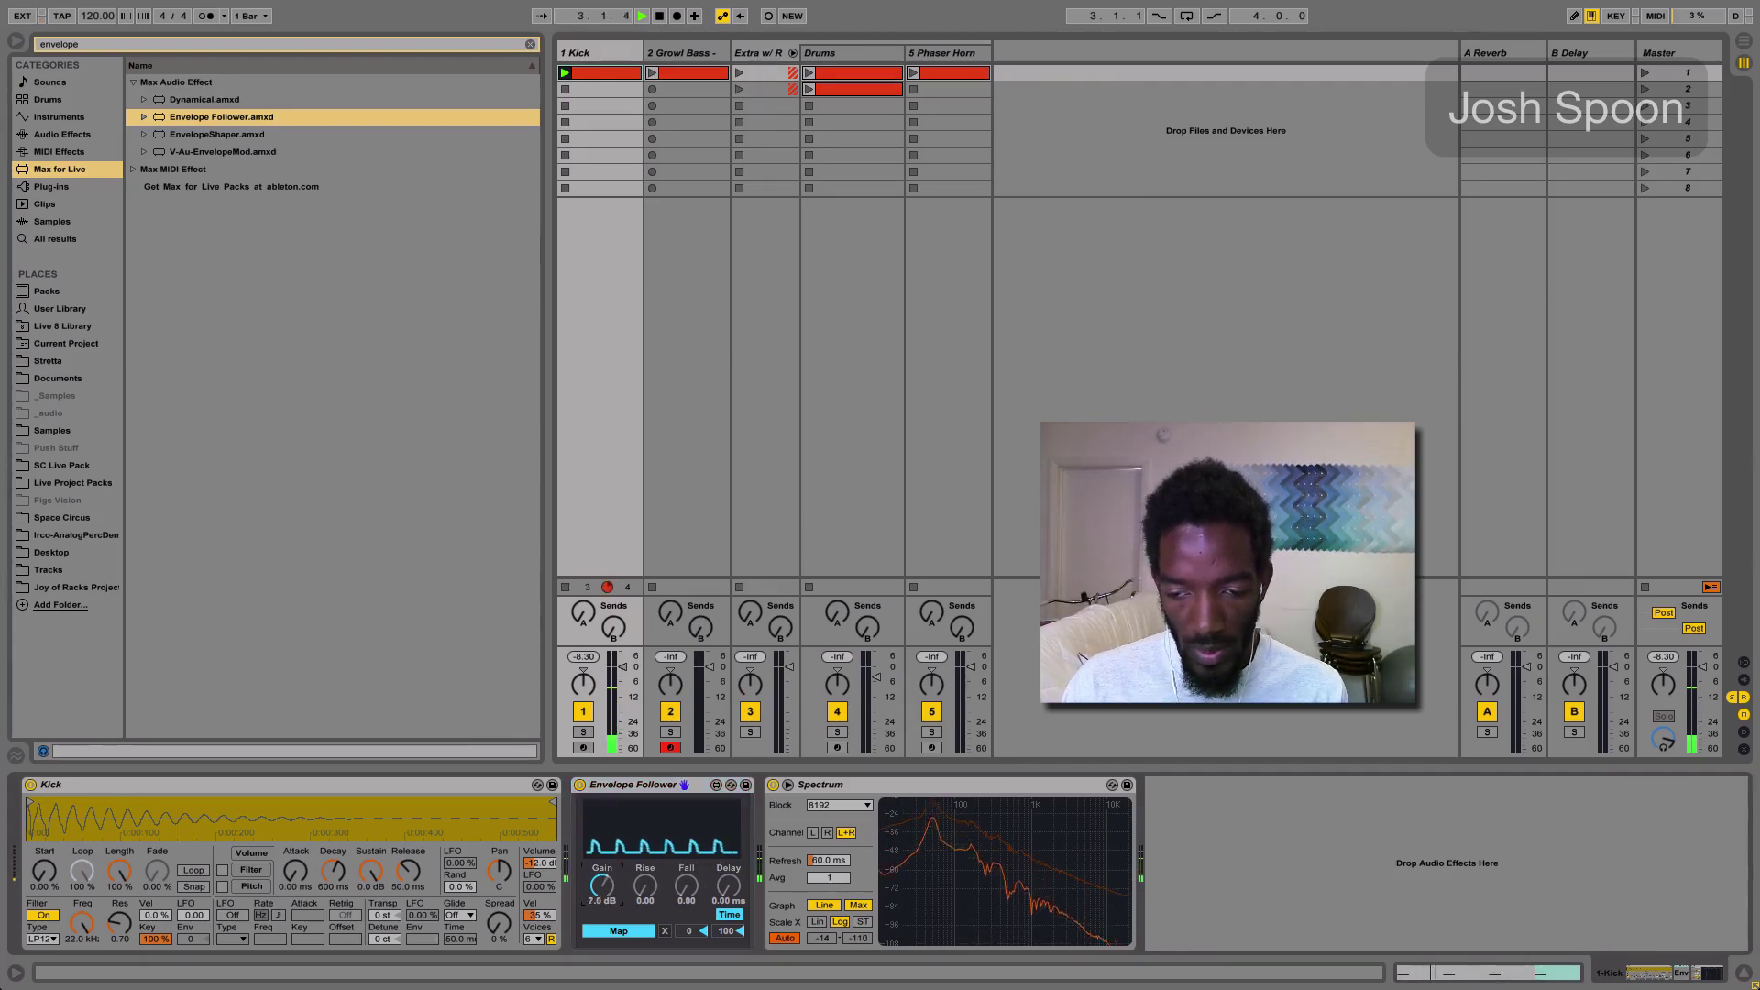
left_click_drag(603, 891, 603, 829)
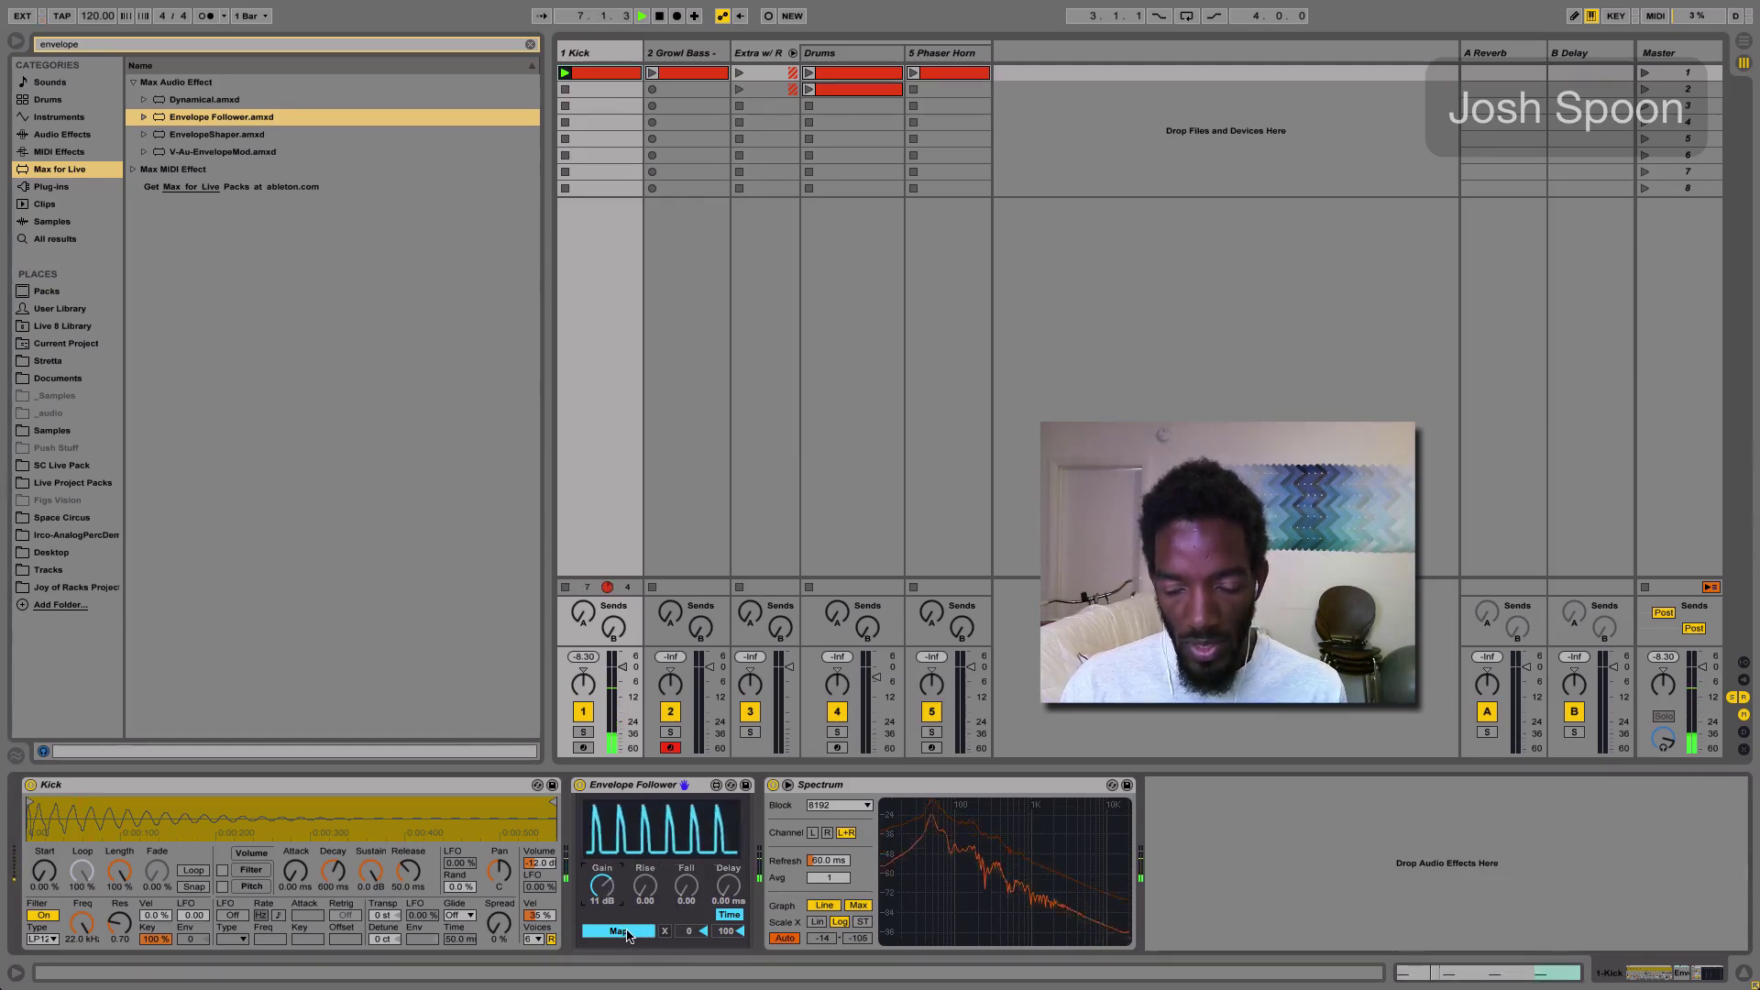
Try a low cut on Growl Bass EQ Eight band 2, then reset its gain to 0 dB
left_click(692, 53)
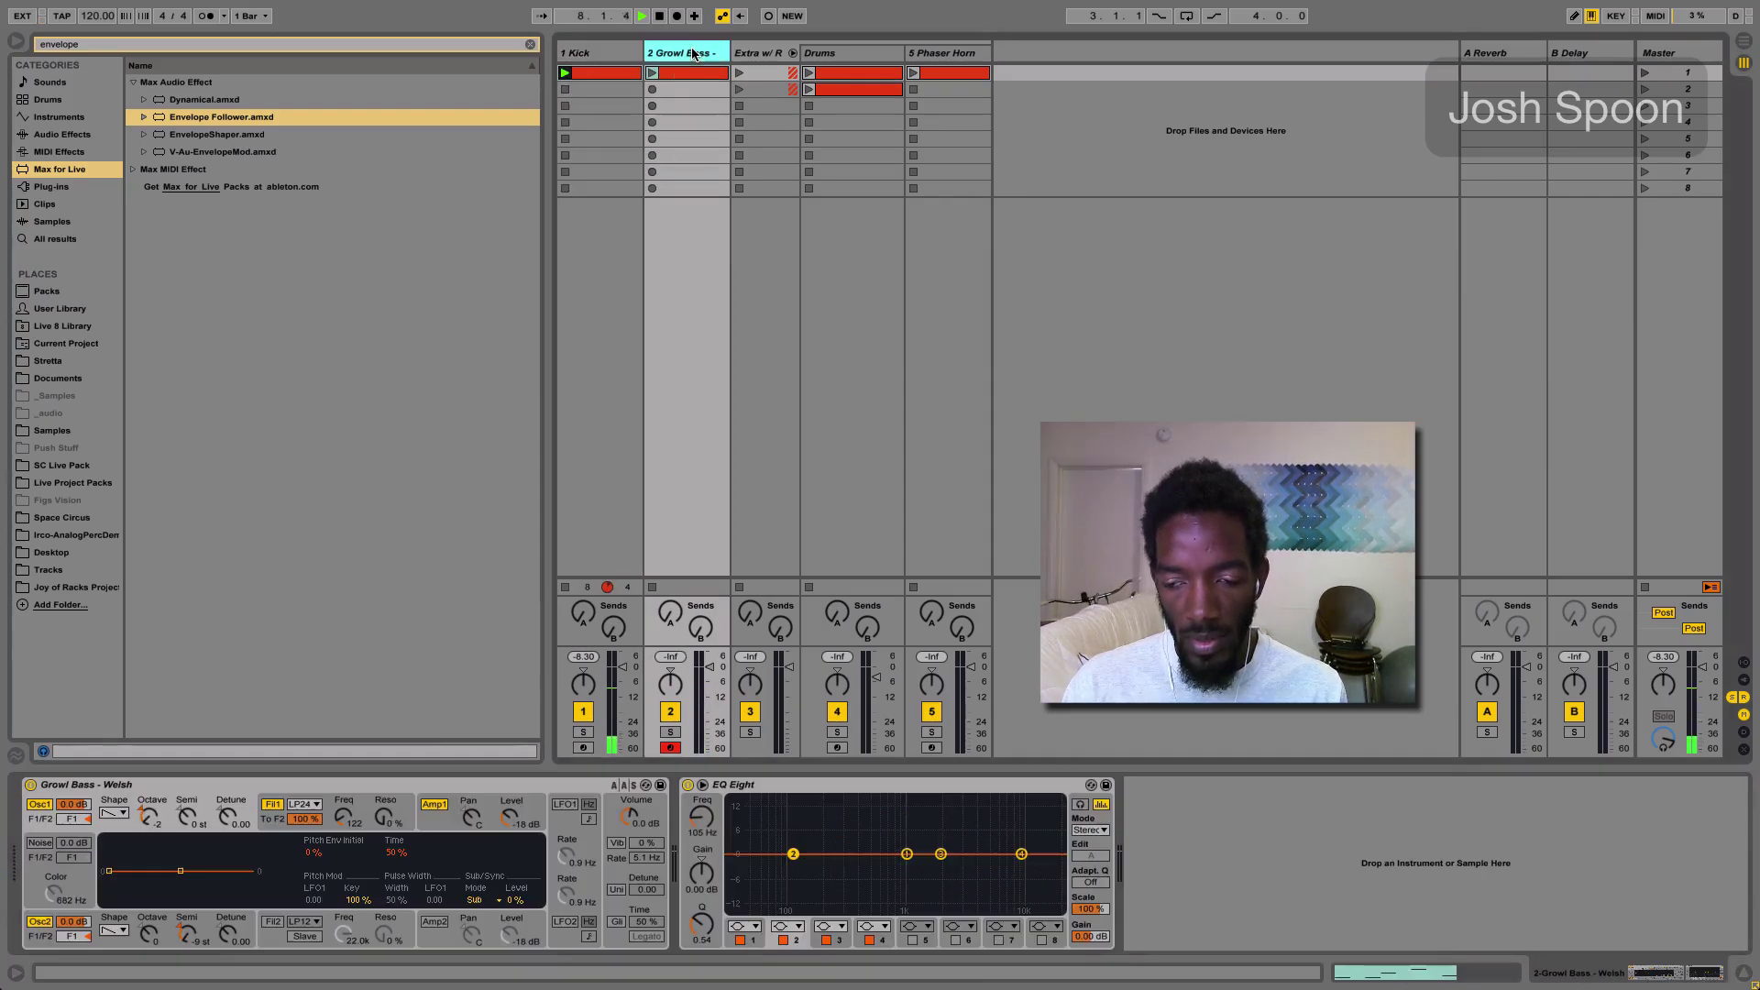
left_click_drag(793, 853, 793, 910)
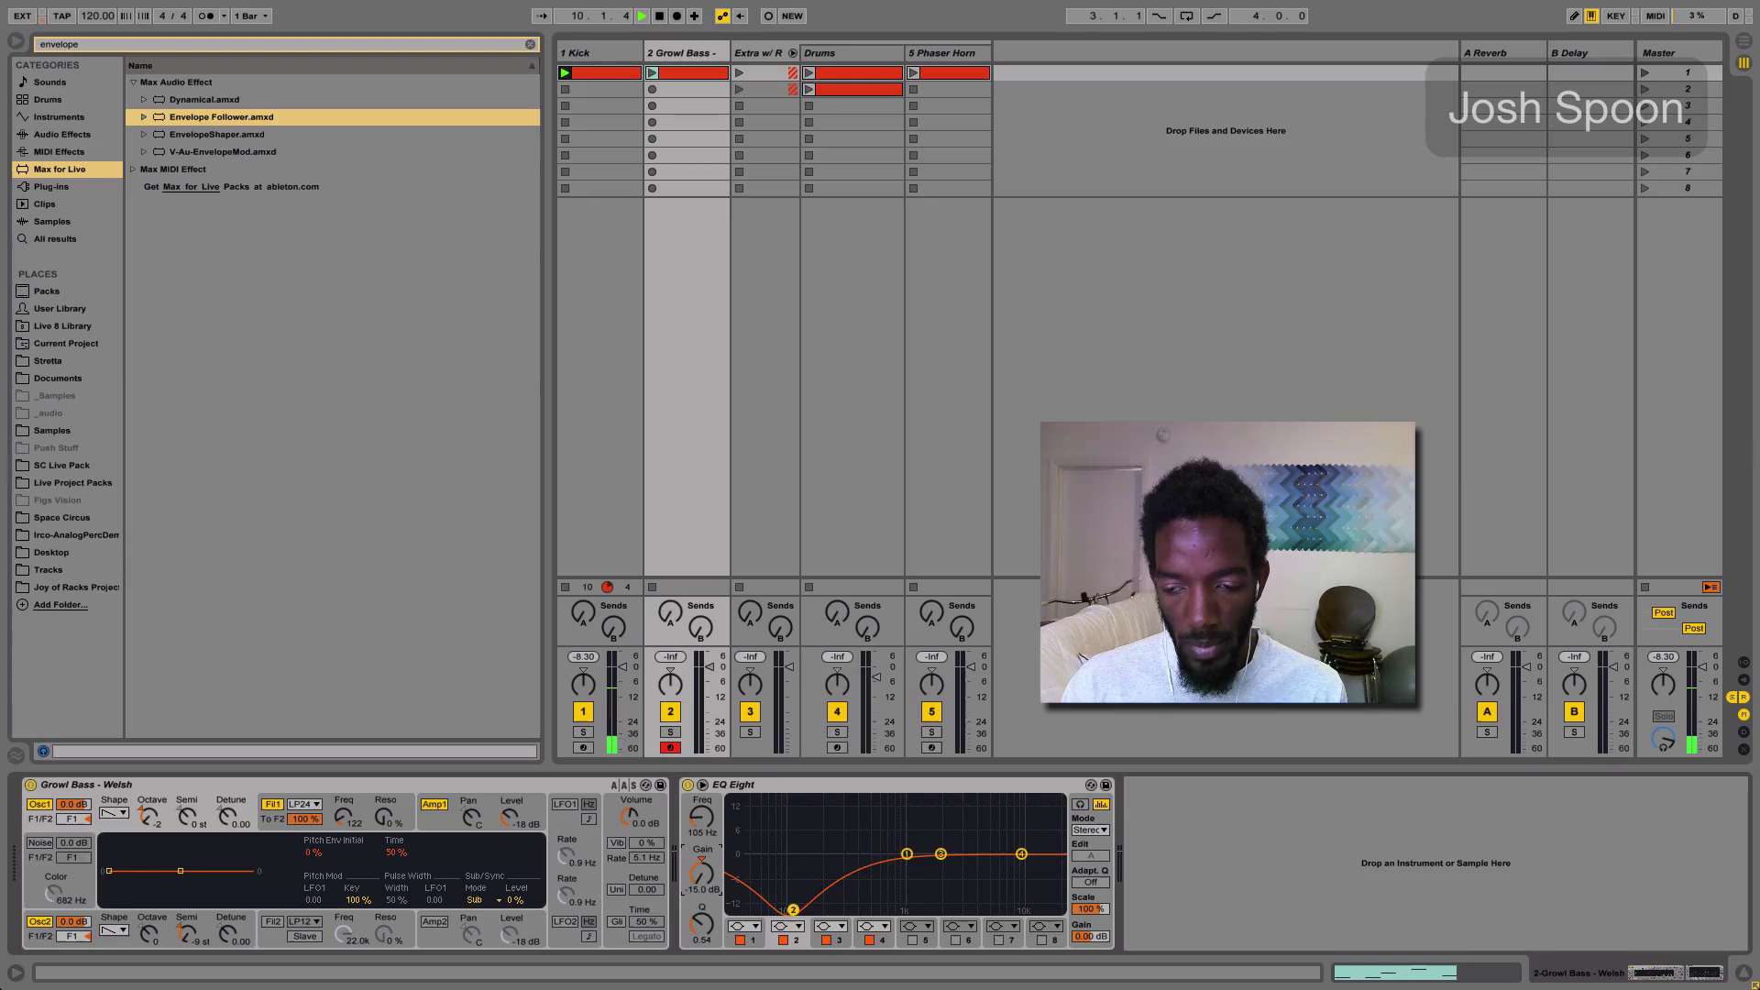
mouse_move(719, 857)
left_mouse_down()
mouse_move(720, 839)
mouse_move(720, 857)
left_mouse_up()
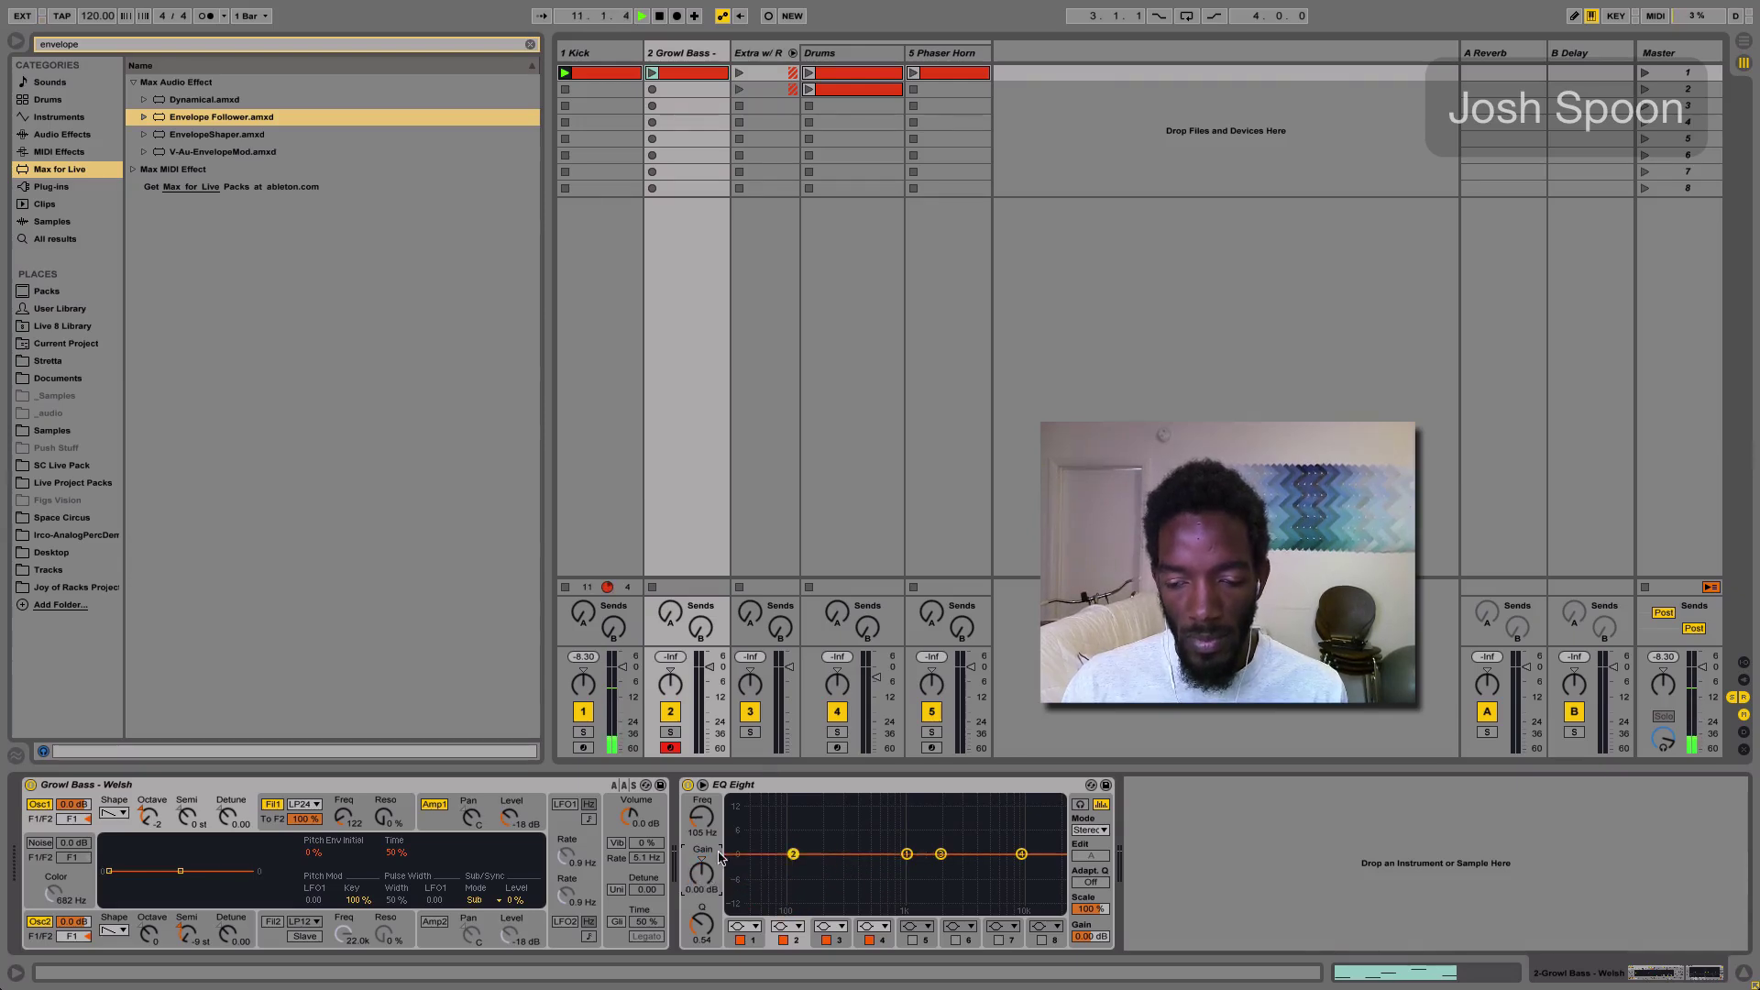
Group EQ Eight into an Audio Effect Rack and map its band 2 gain to Macro 1
left_click(730, 788)
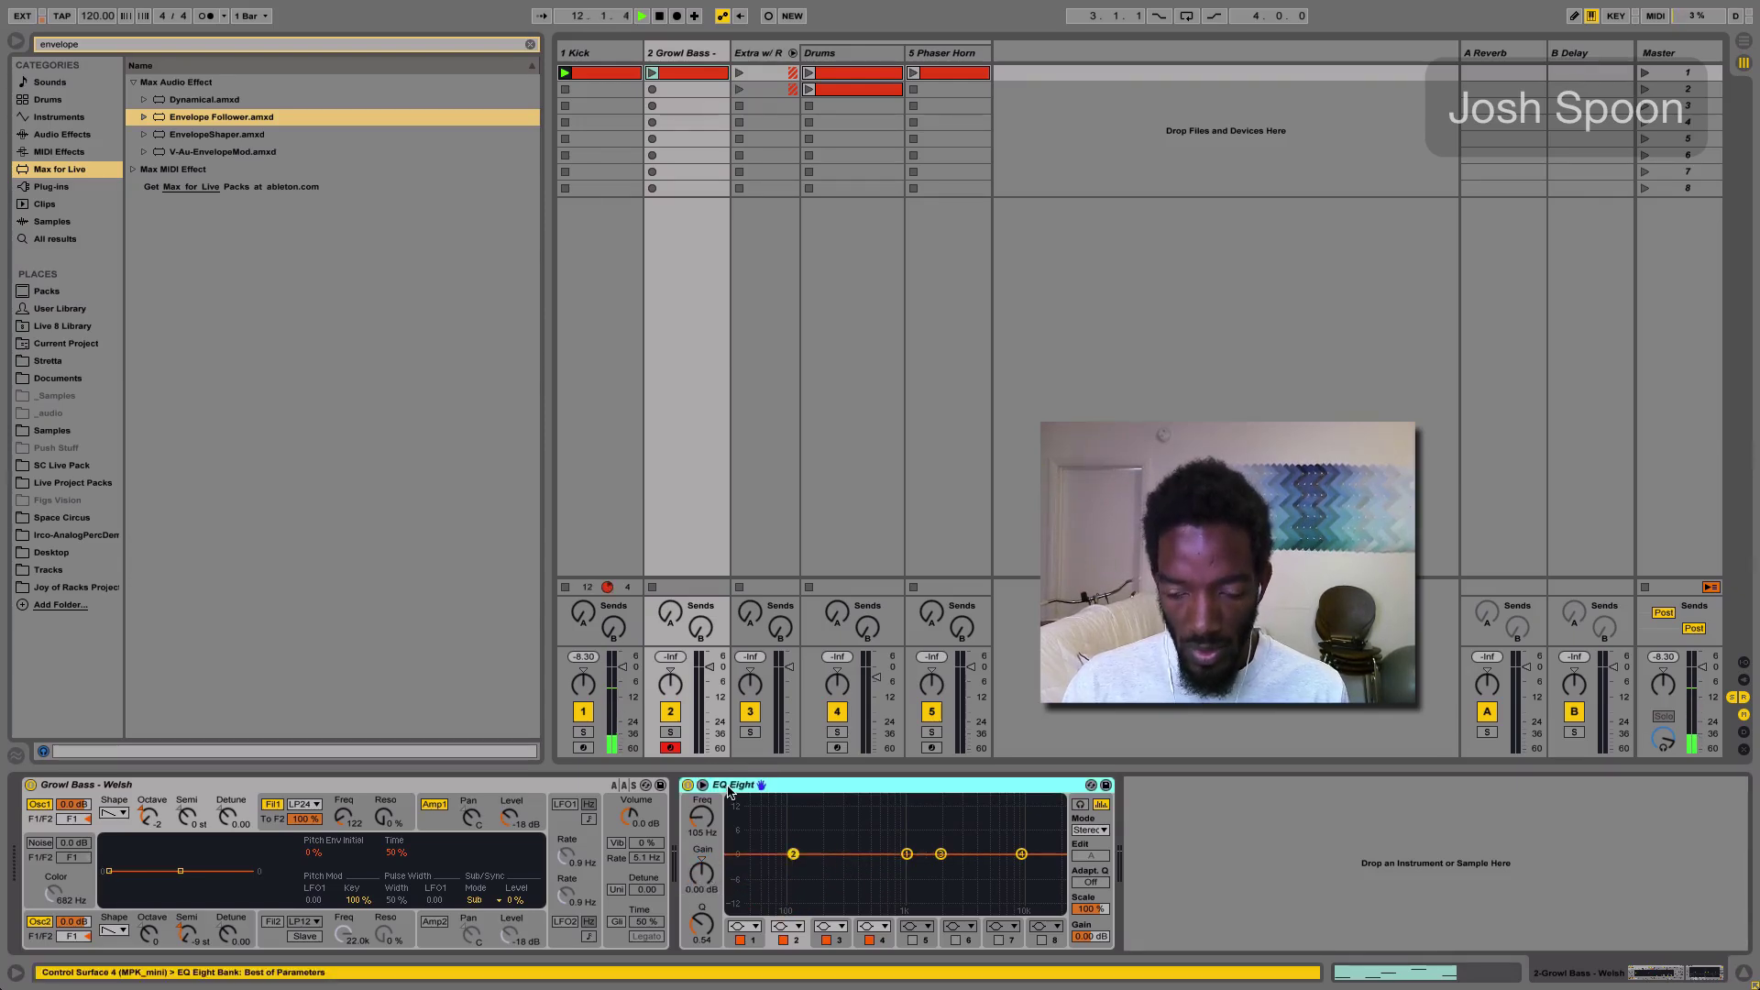
key("ctrl+g")
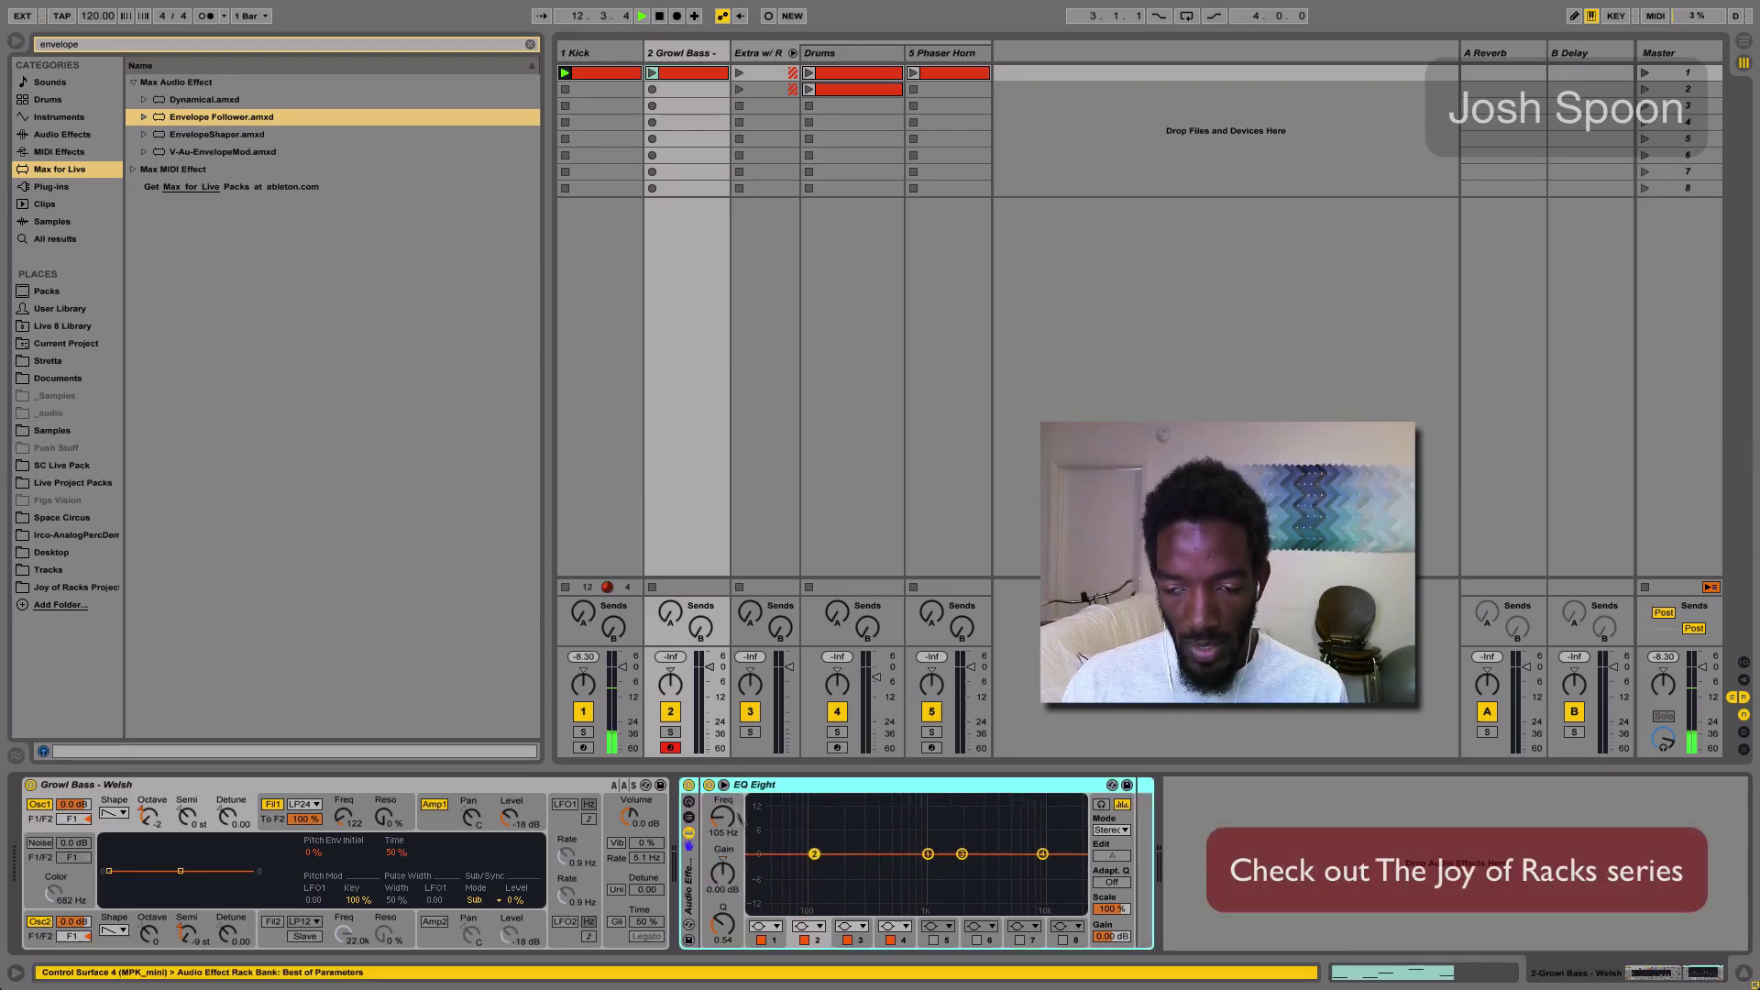
right_click(723, 875)
left_click(765, 771)
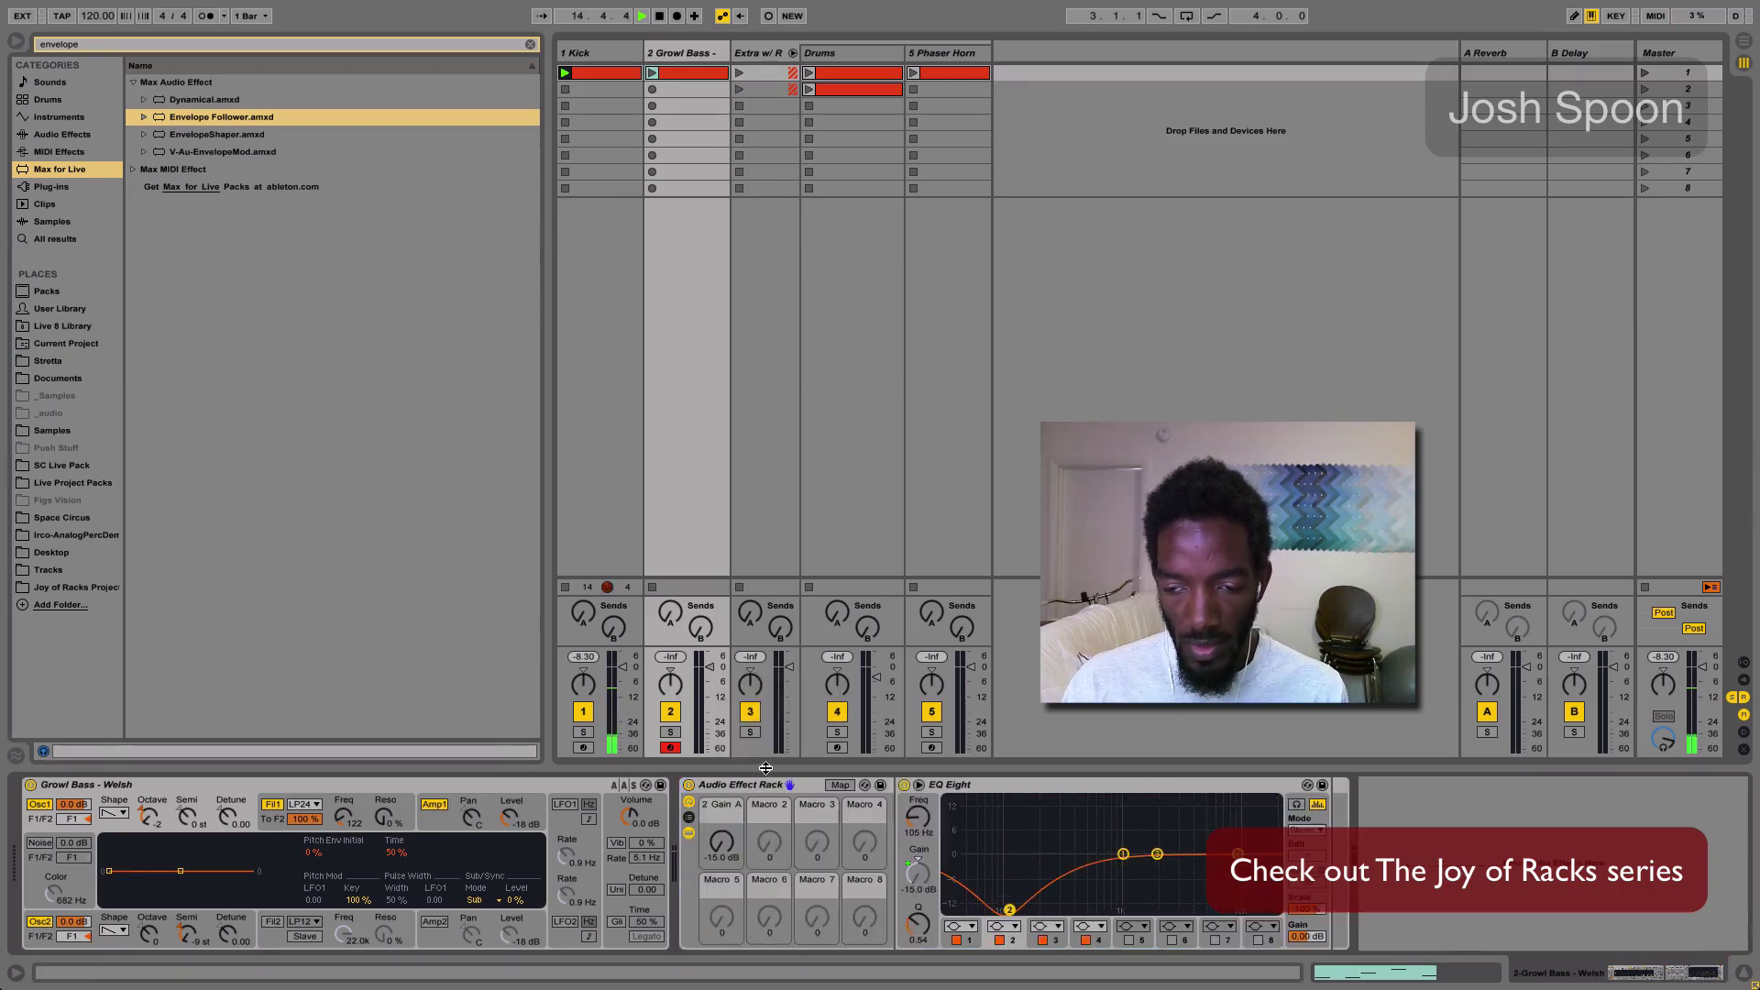
Set the 2 Gain A mapping maximum to 0 dB and test the macro
left_click(839, 785)
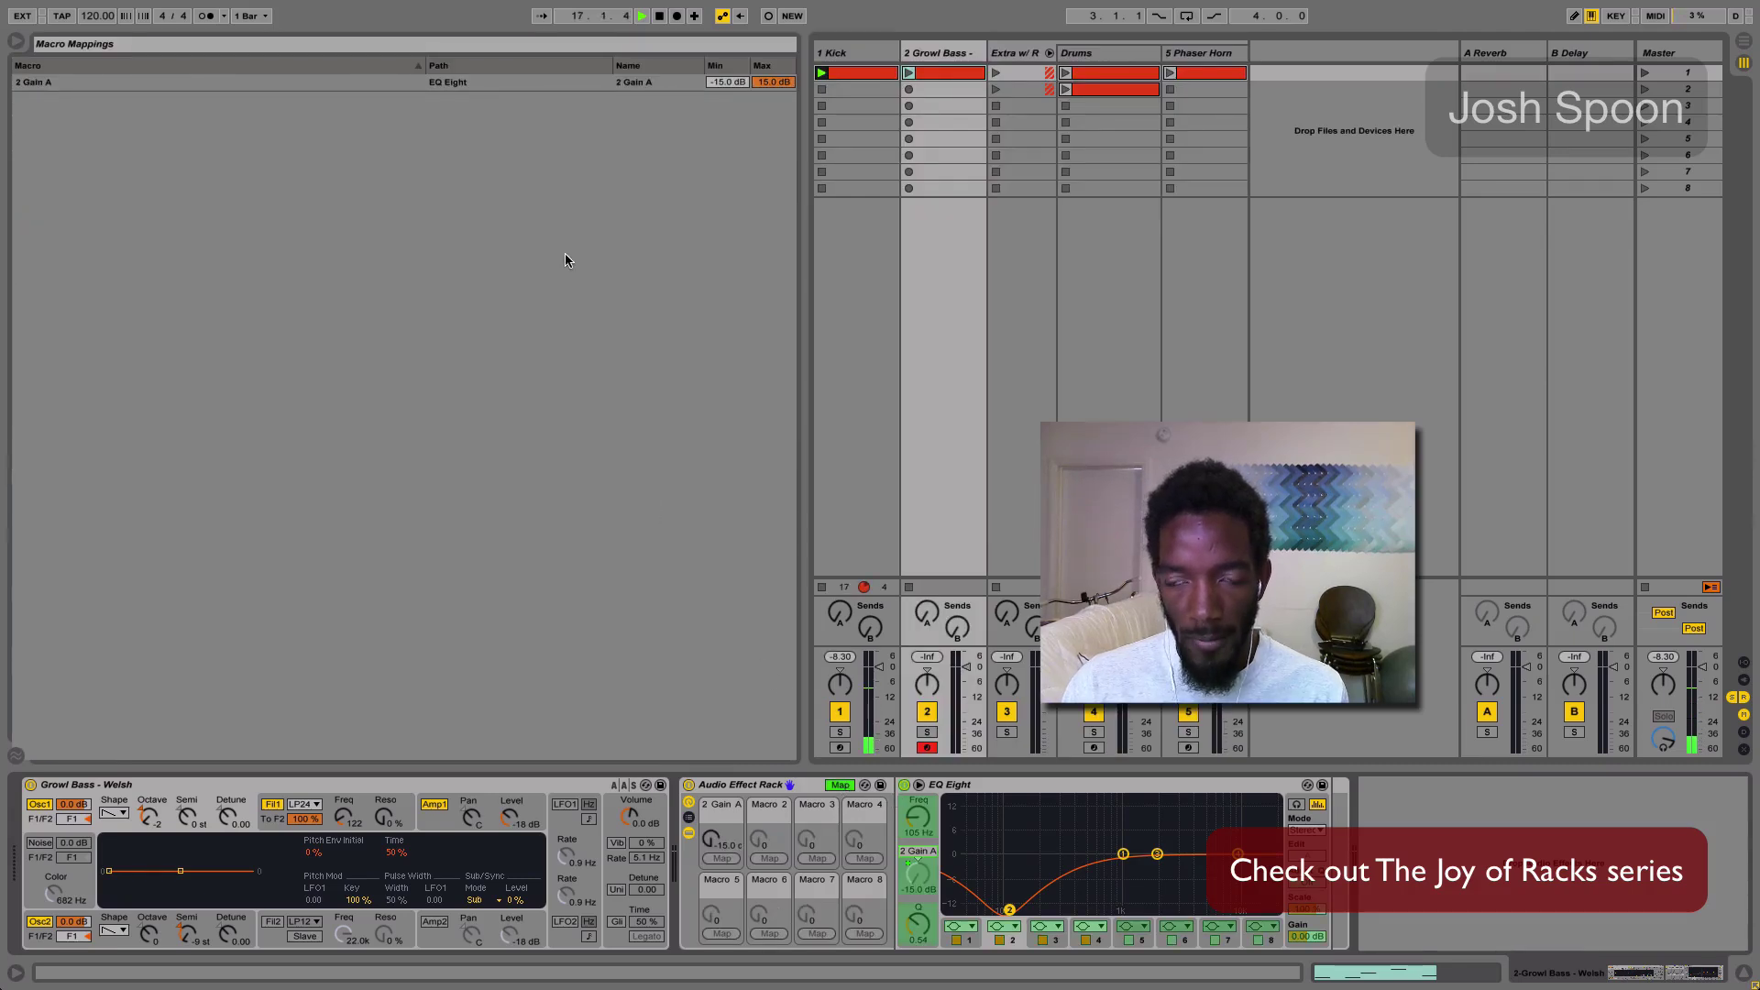
left_click(732, 82)
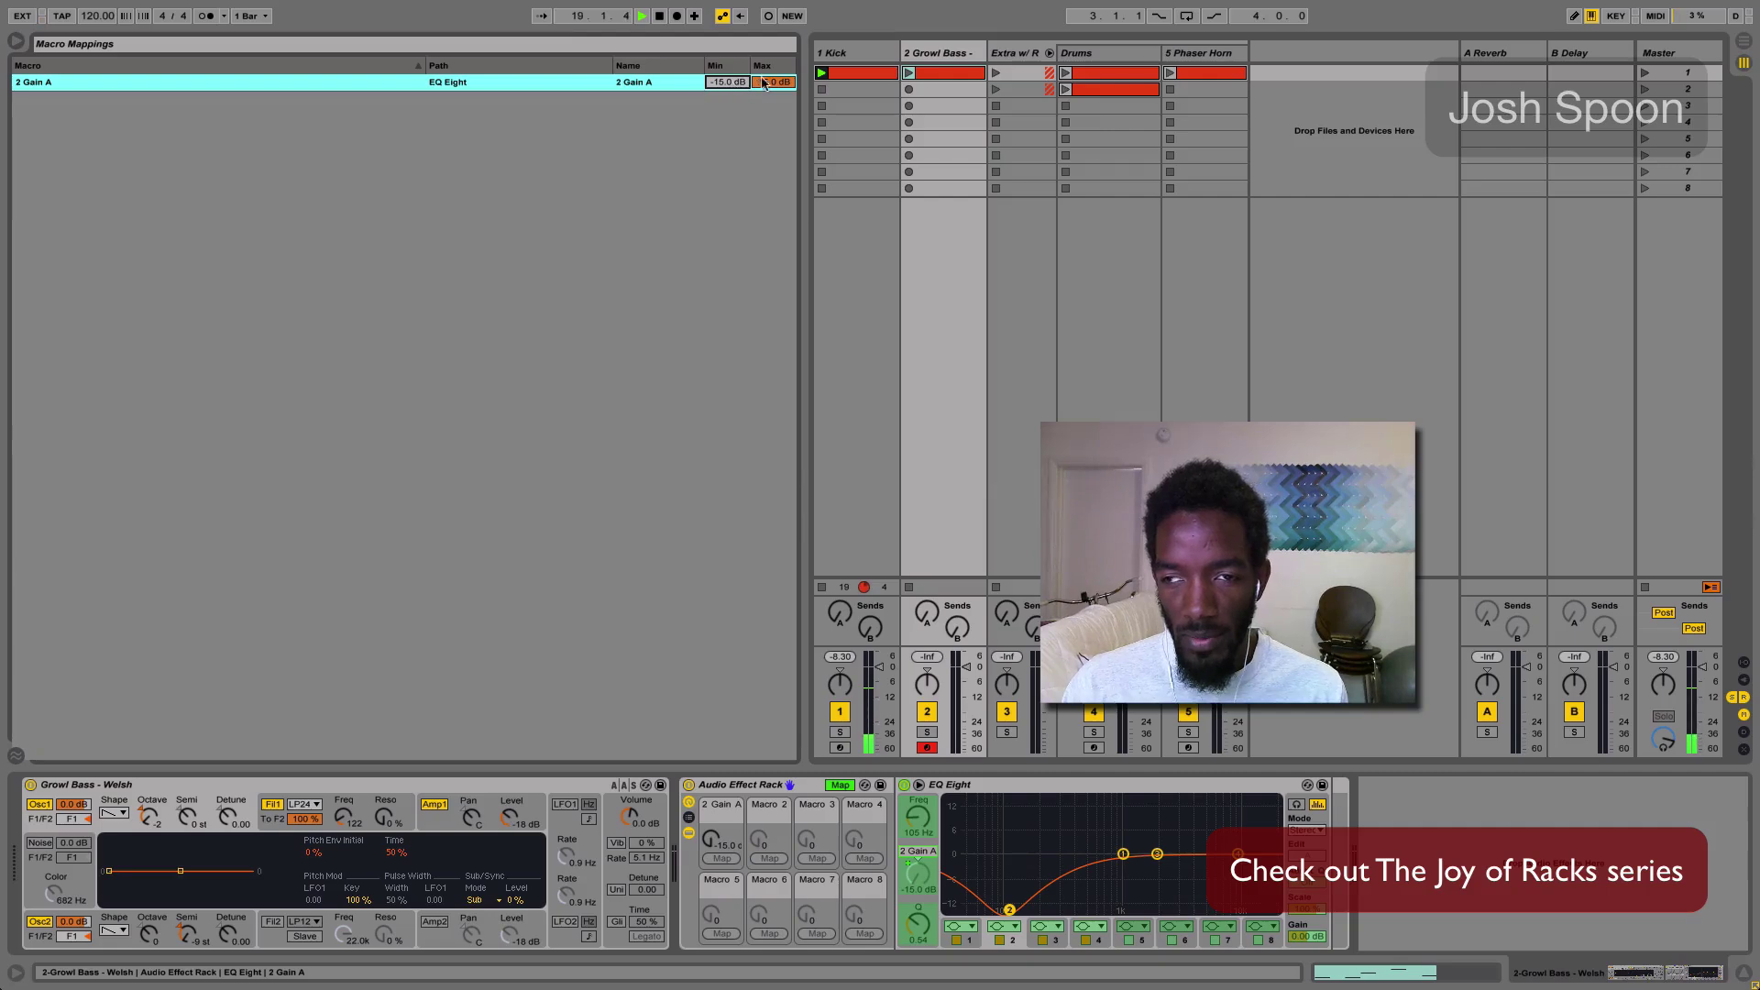
left_click(771, 82)
type("0")
key("Return")
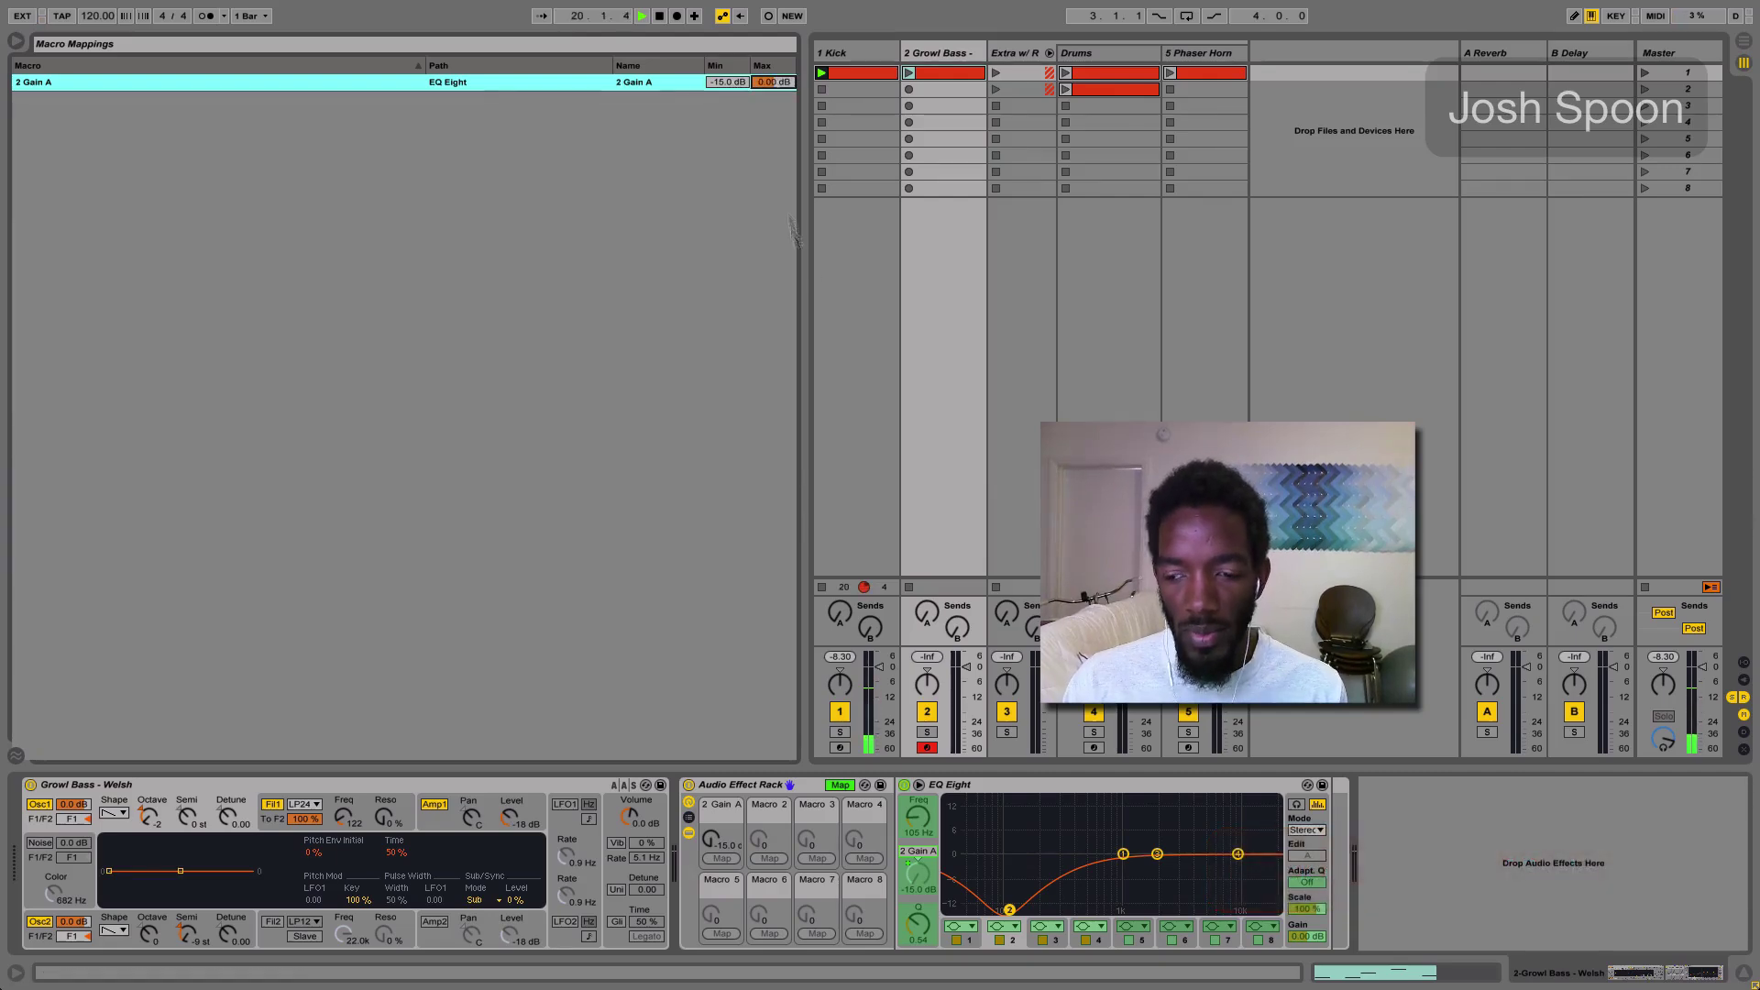
left_click(840, 785)
left_click_drag(721, 848, 721, 837)
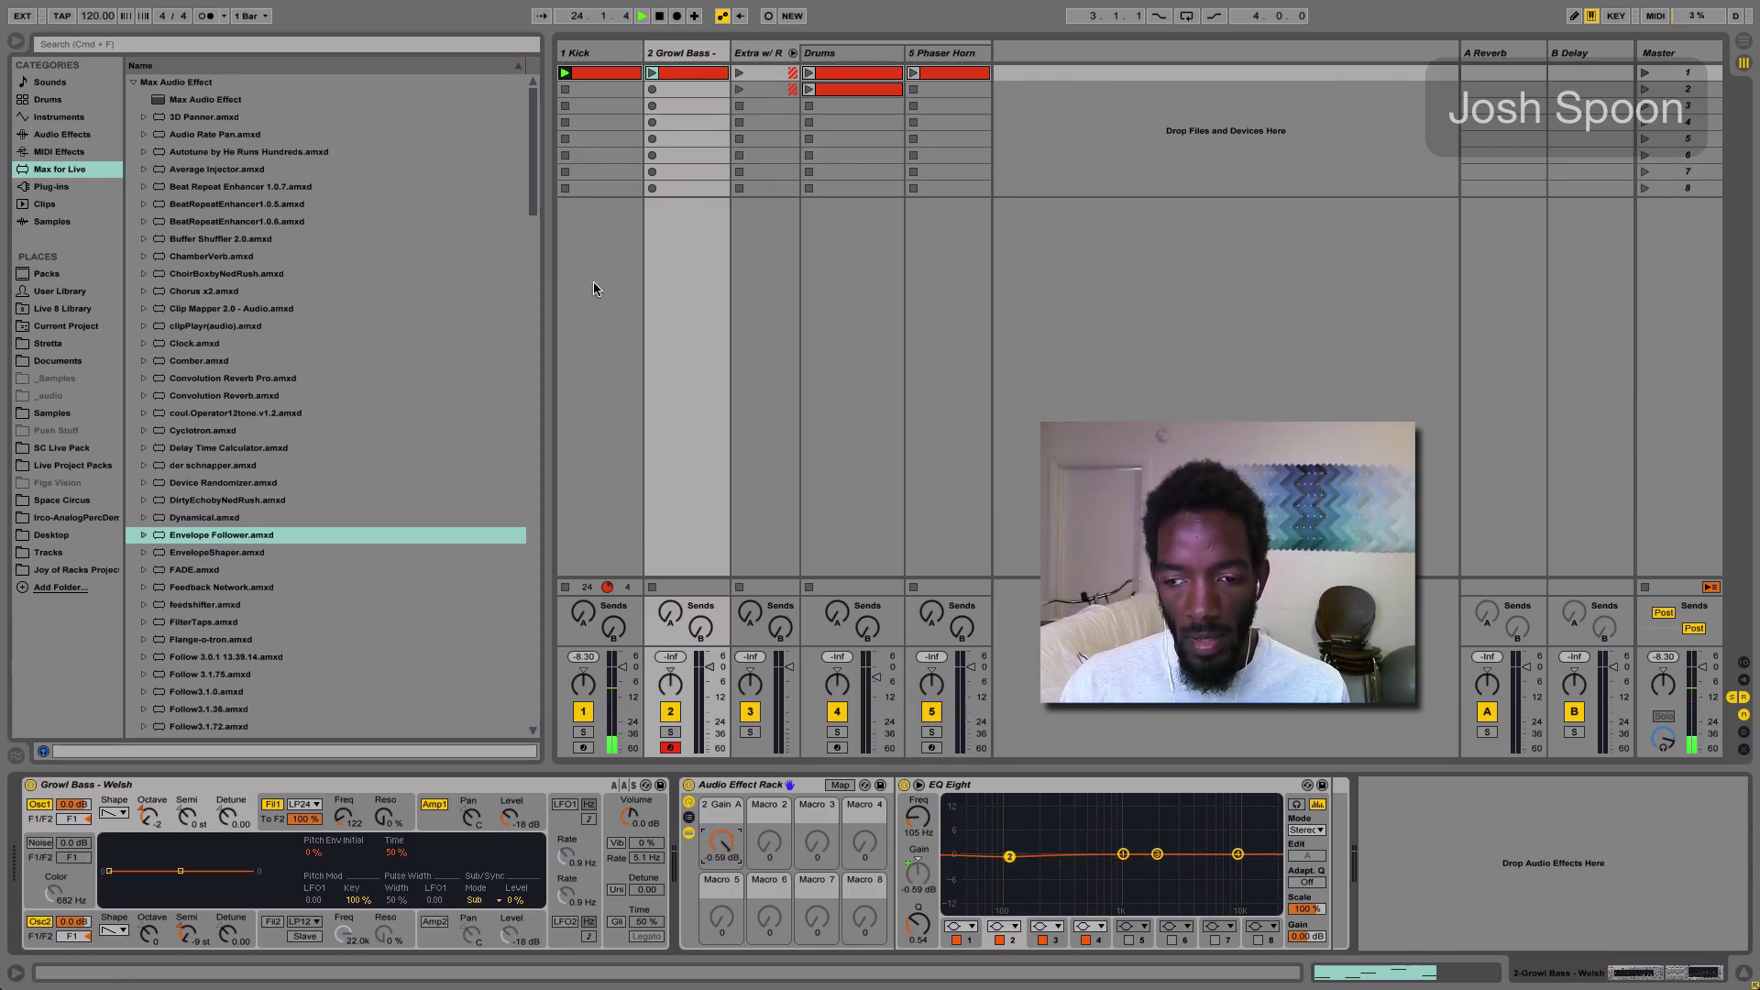
Turn the Growl Bass rack's 2 Gain A macro down to -15 dB
left_click(590, 55)
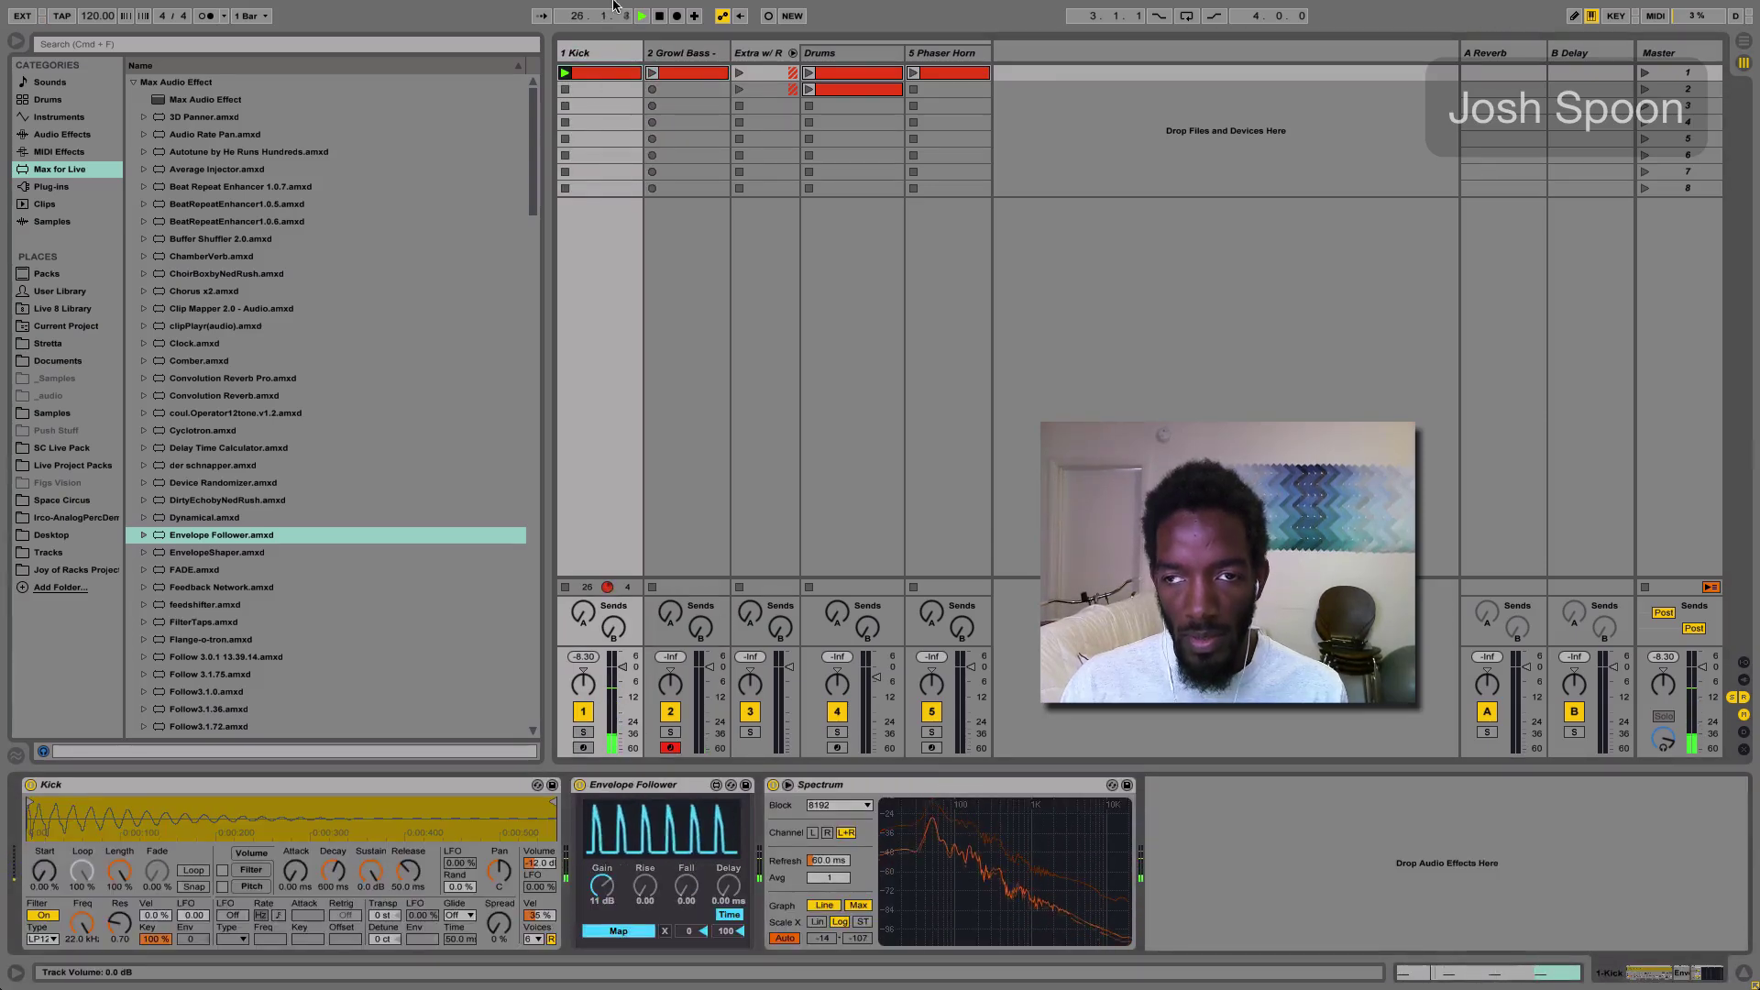
left_click(671, 55)
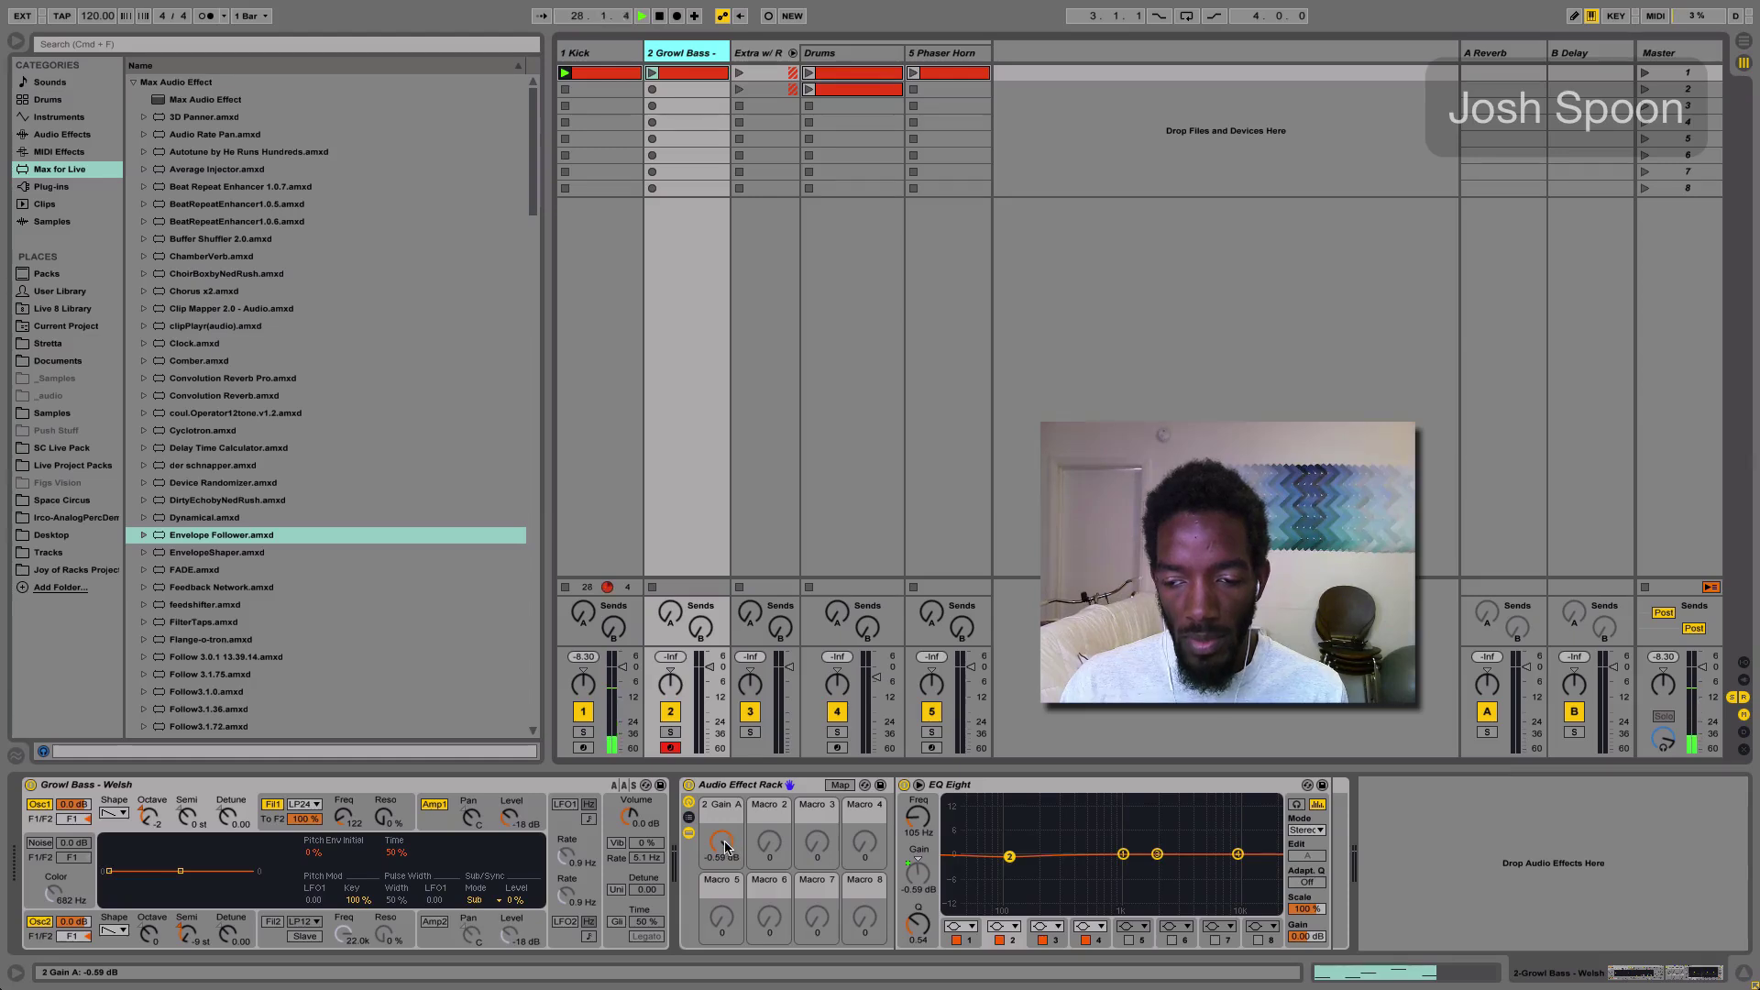
left_click_drag(724, 845, 724, 899)
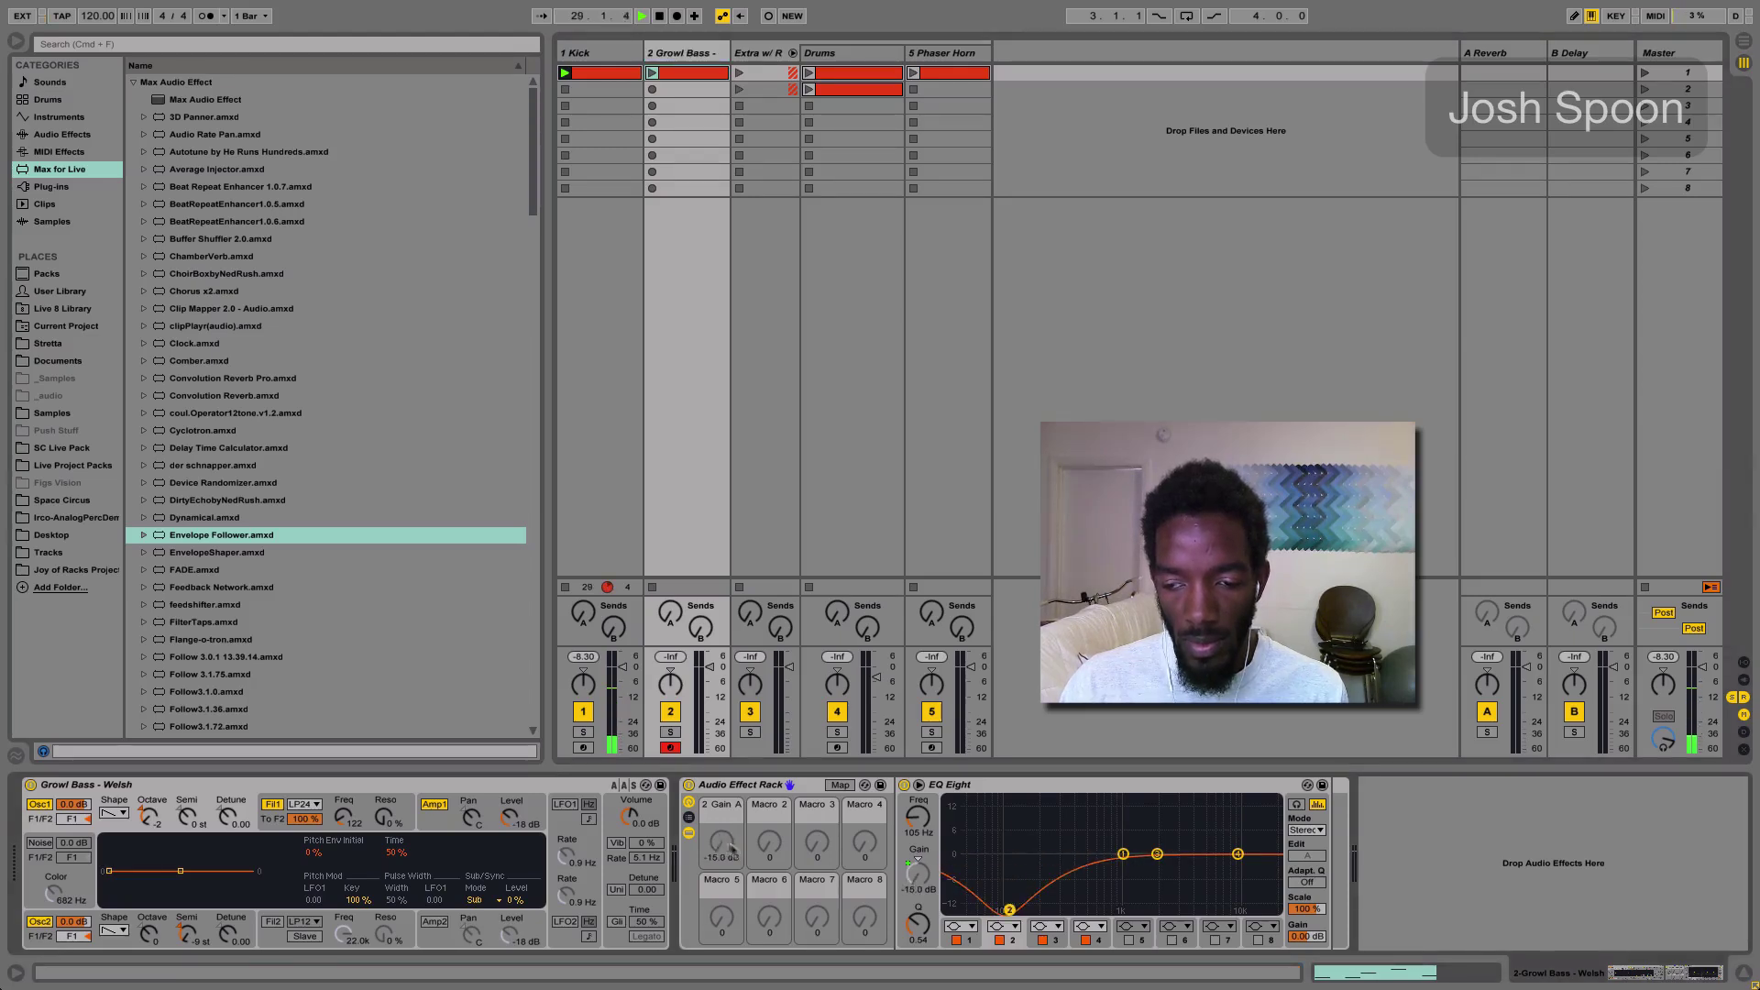
Invert the 2 Gain A mapping range and launch the Growl Bass clip
left_click(841, 786)
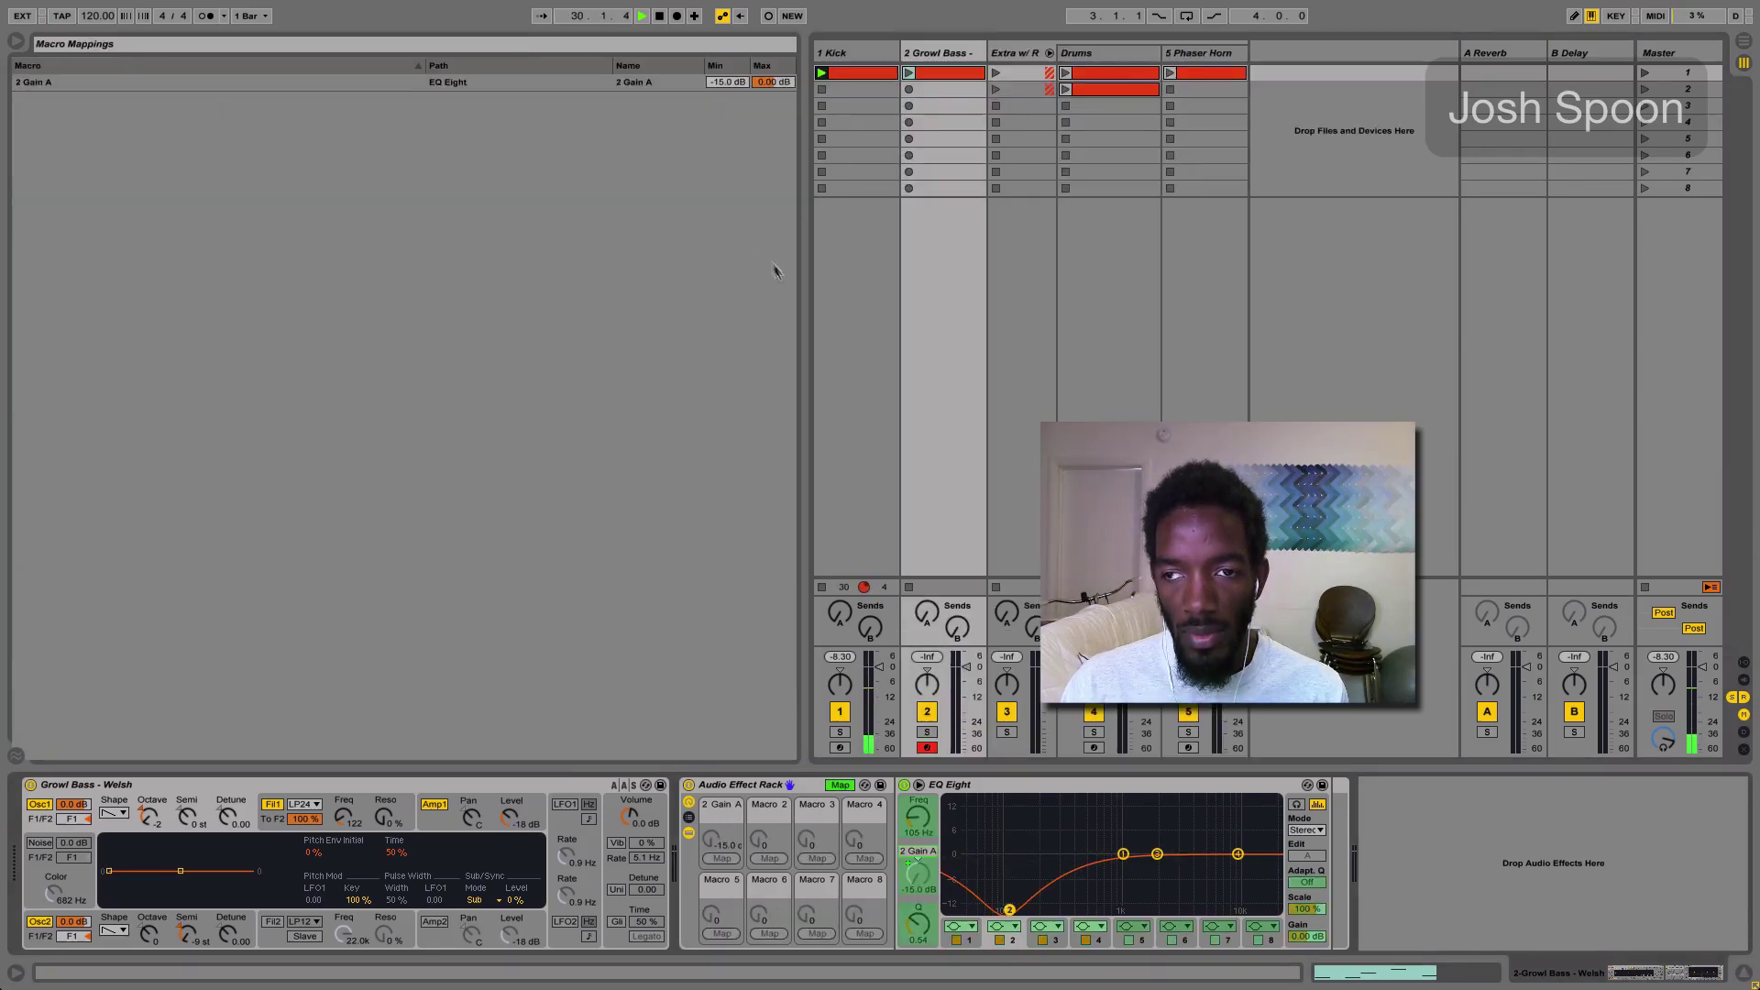
right_click(667, 79)
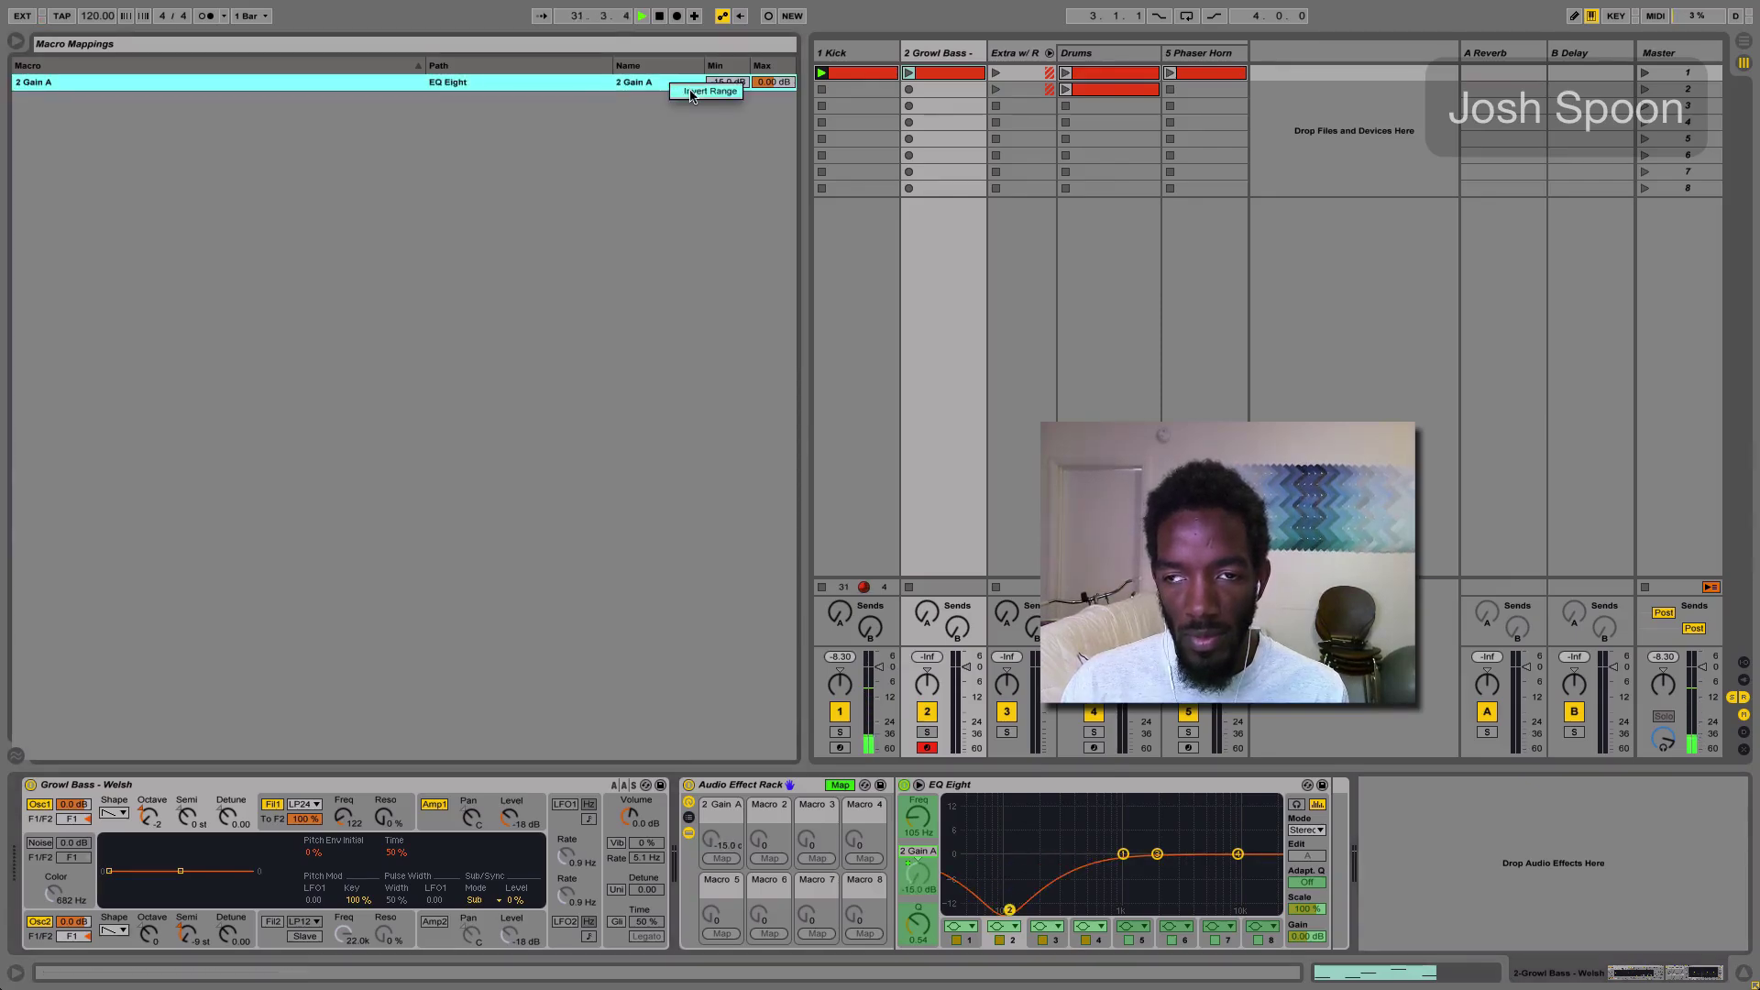
left_click(690, 92)
key("Escape")
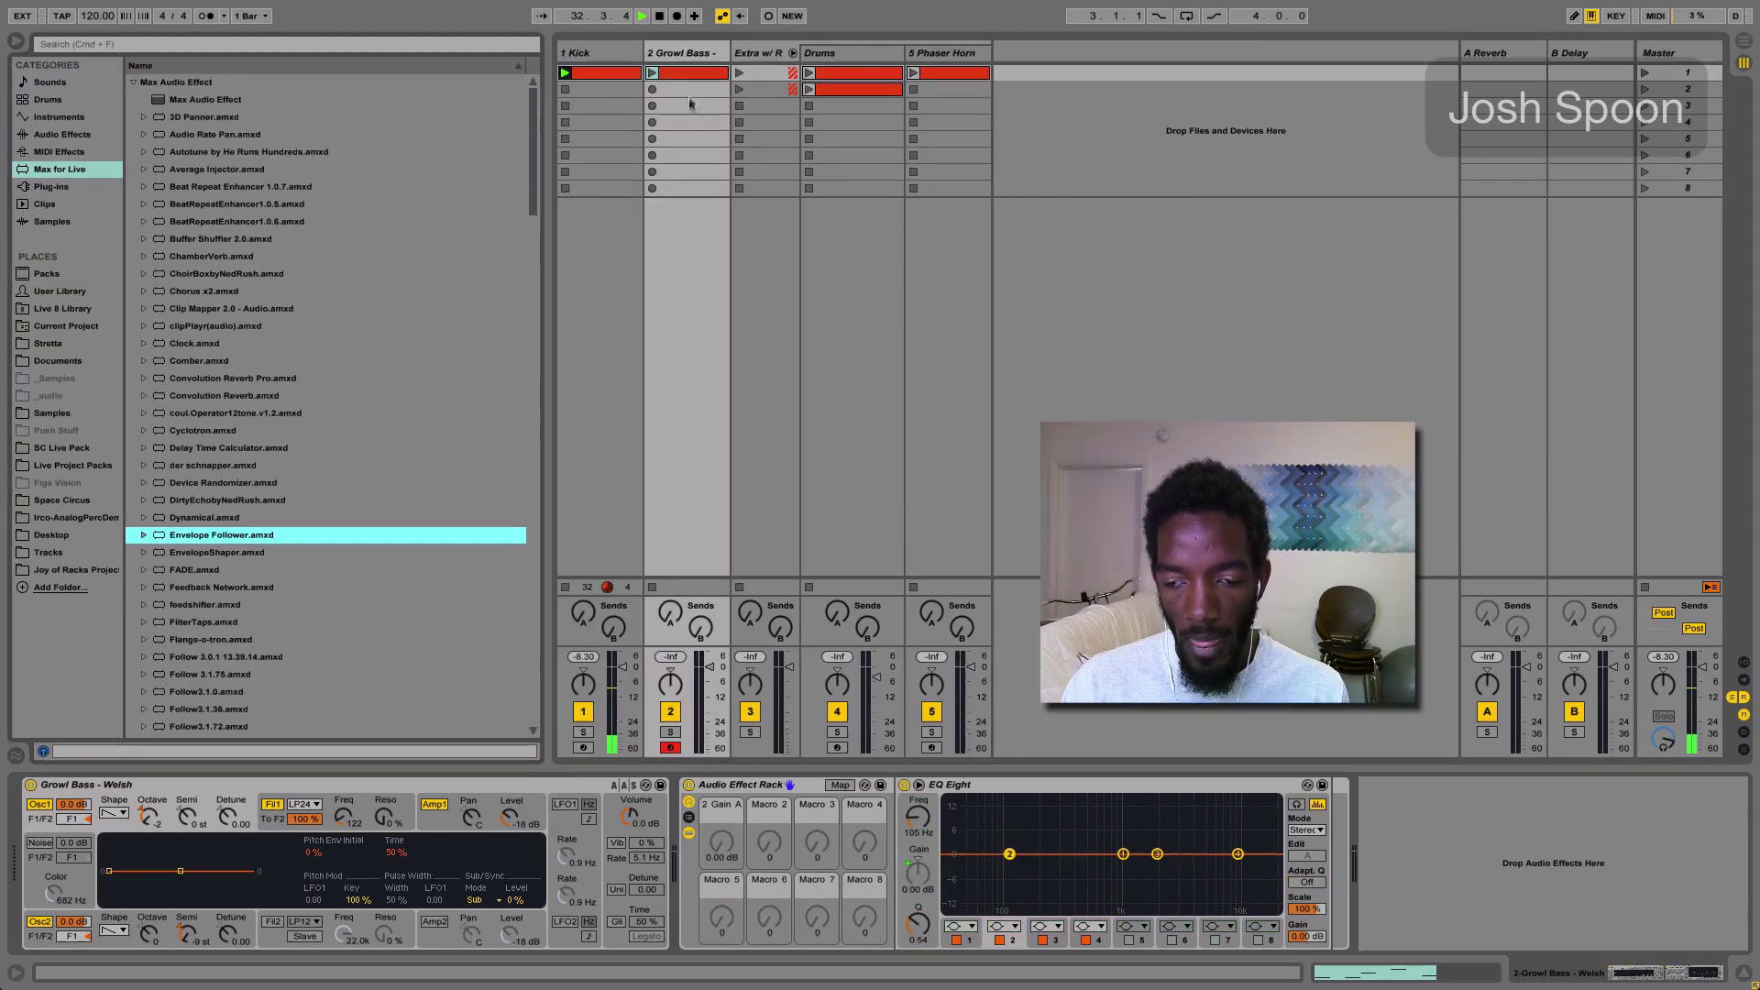
left_click(651, 75)
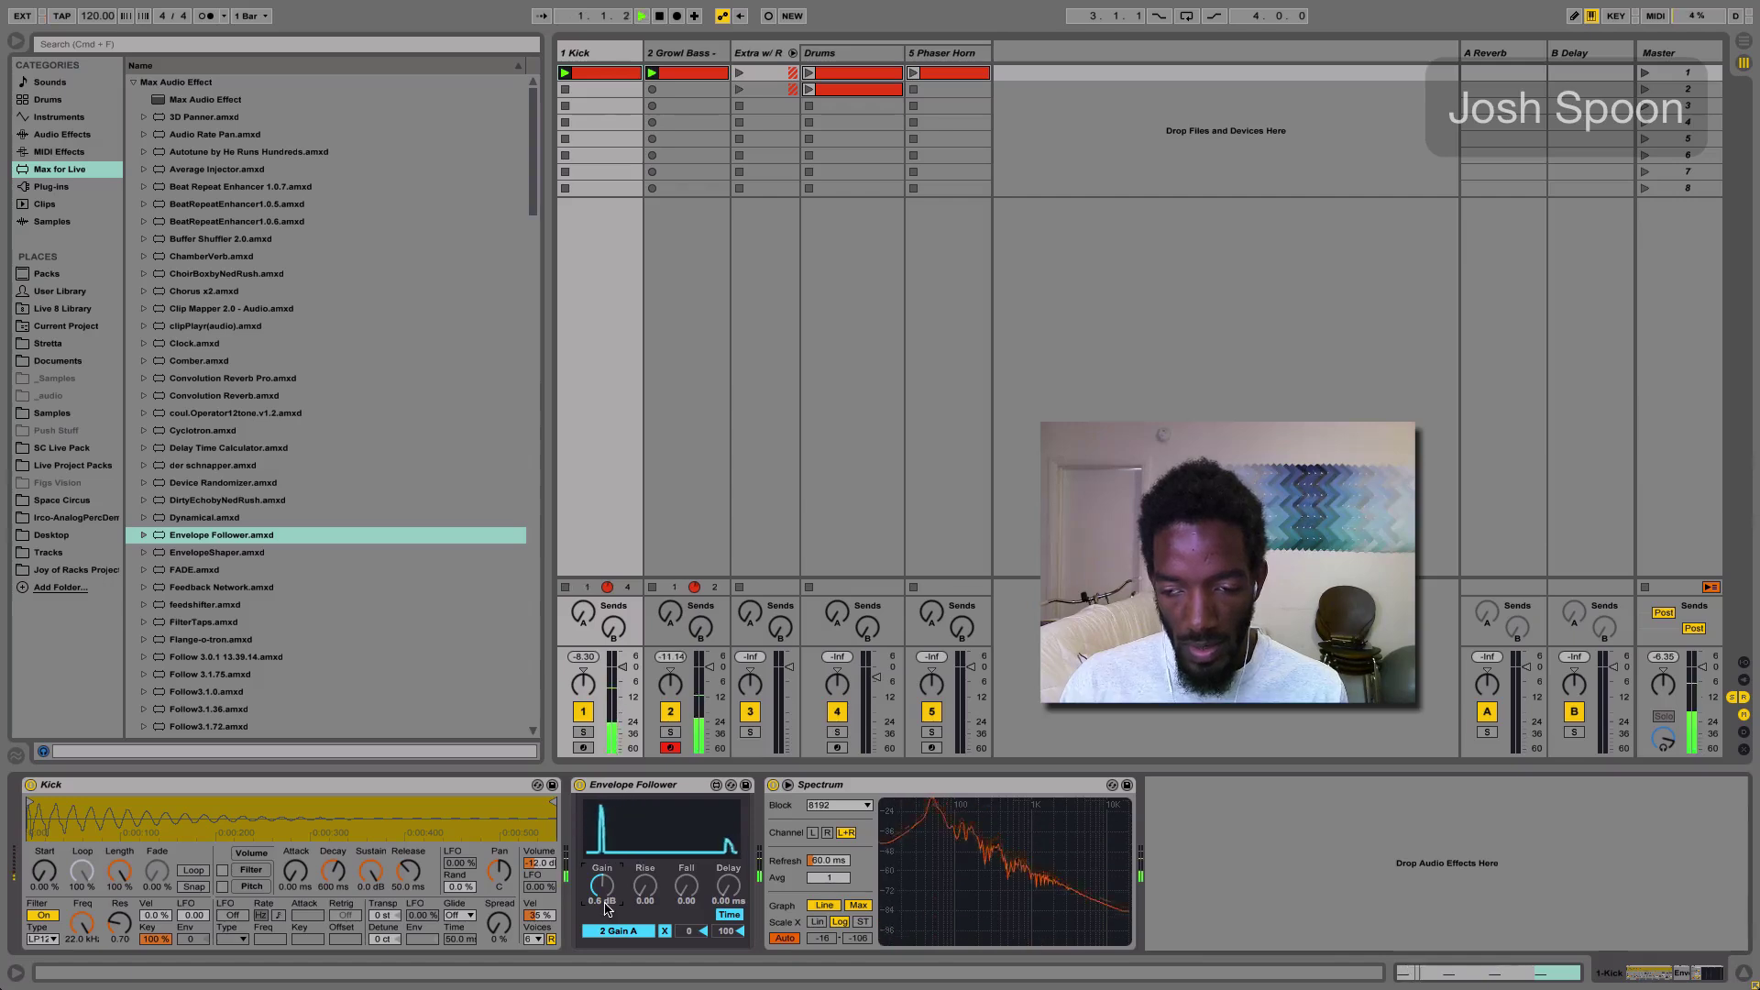
Raise the Envelope Follower gain and play to hear Growl Bass EQ duck with each kick
left_click_drag(605, 908, 686, 878)
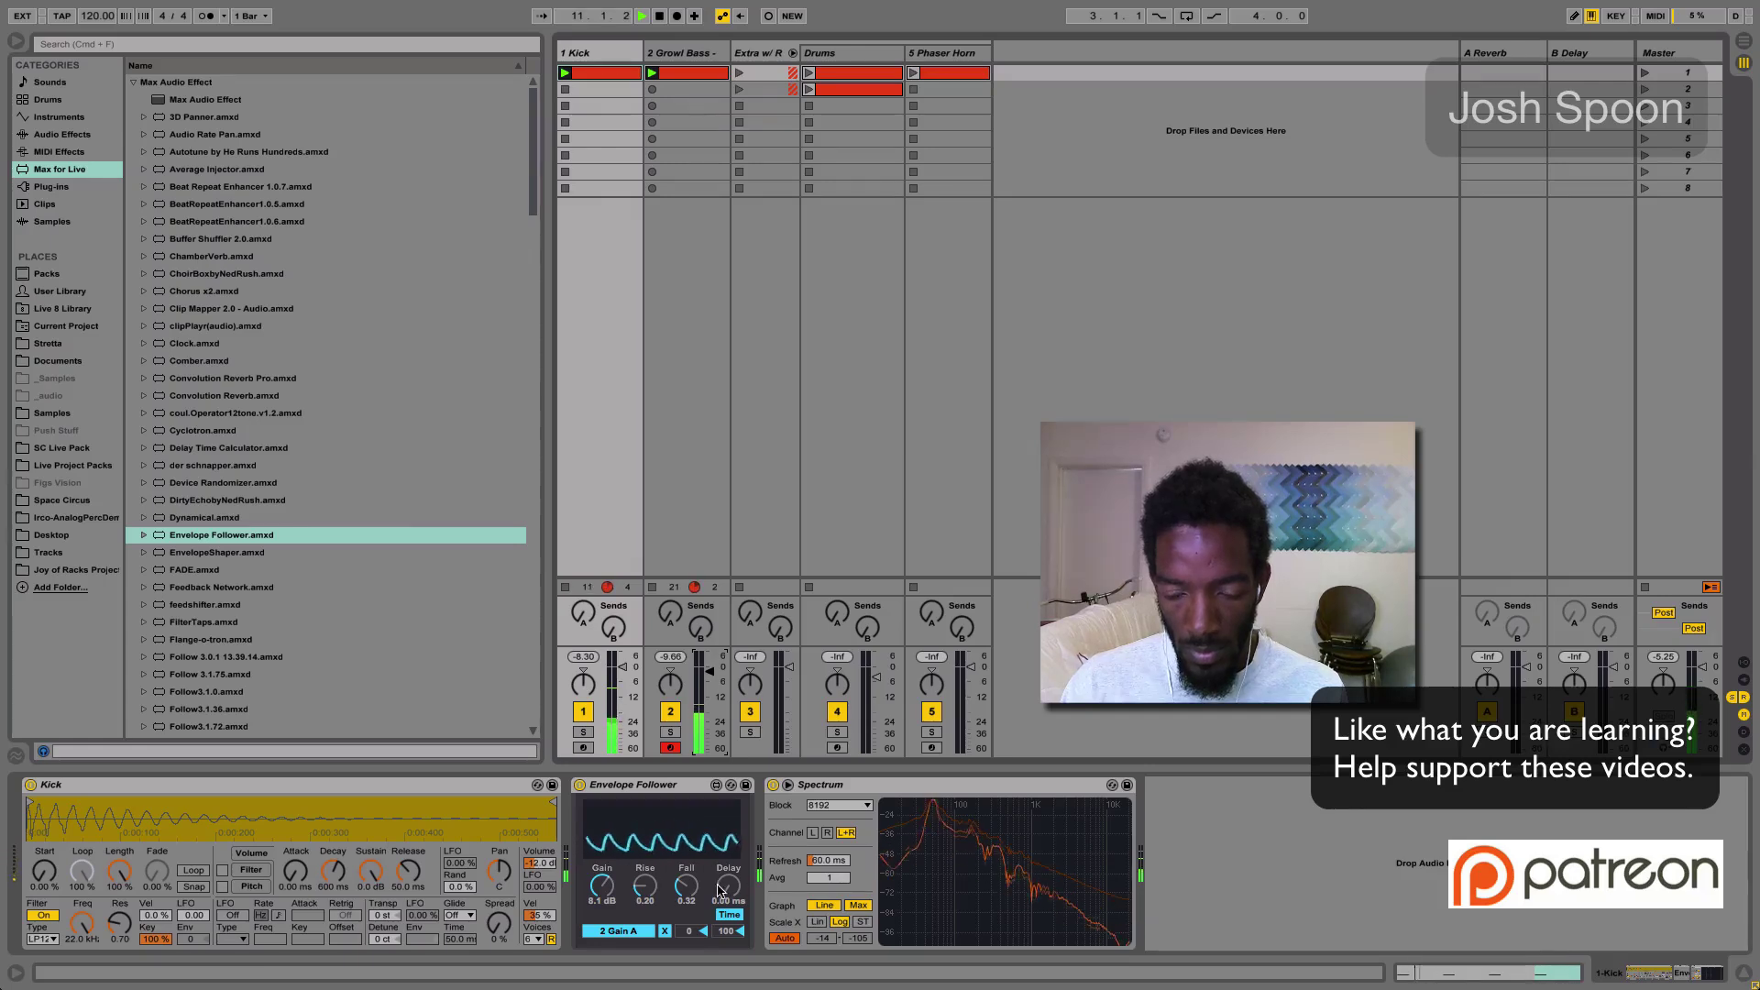
left_click(683, 53)
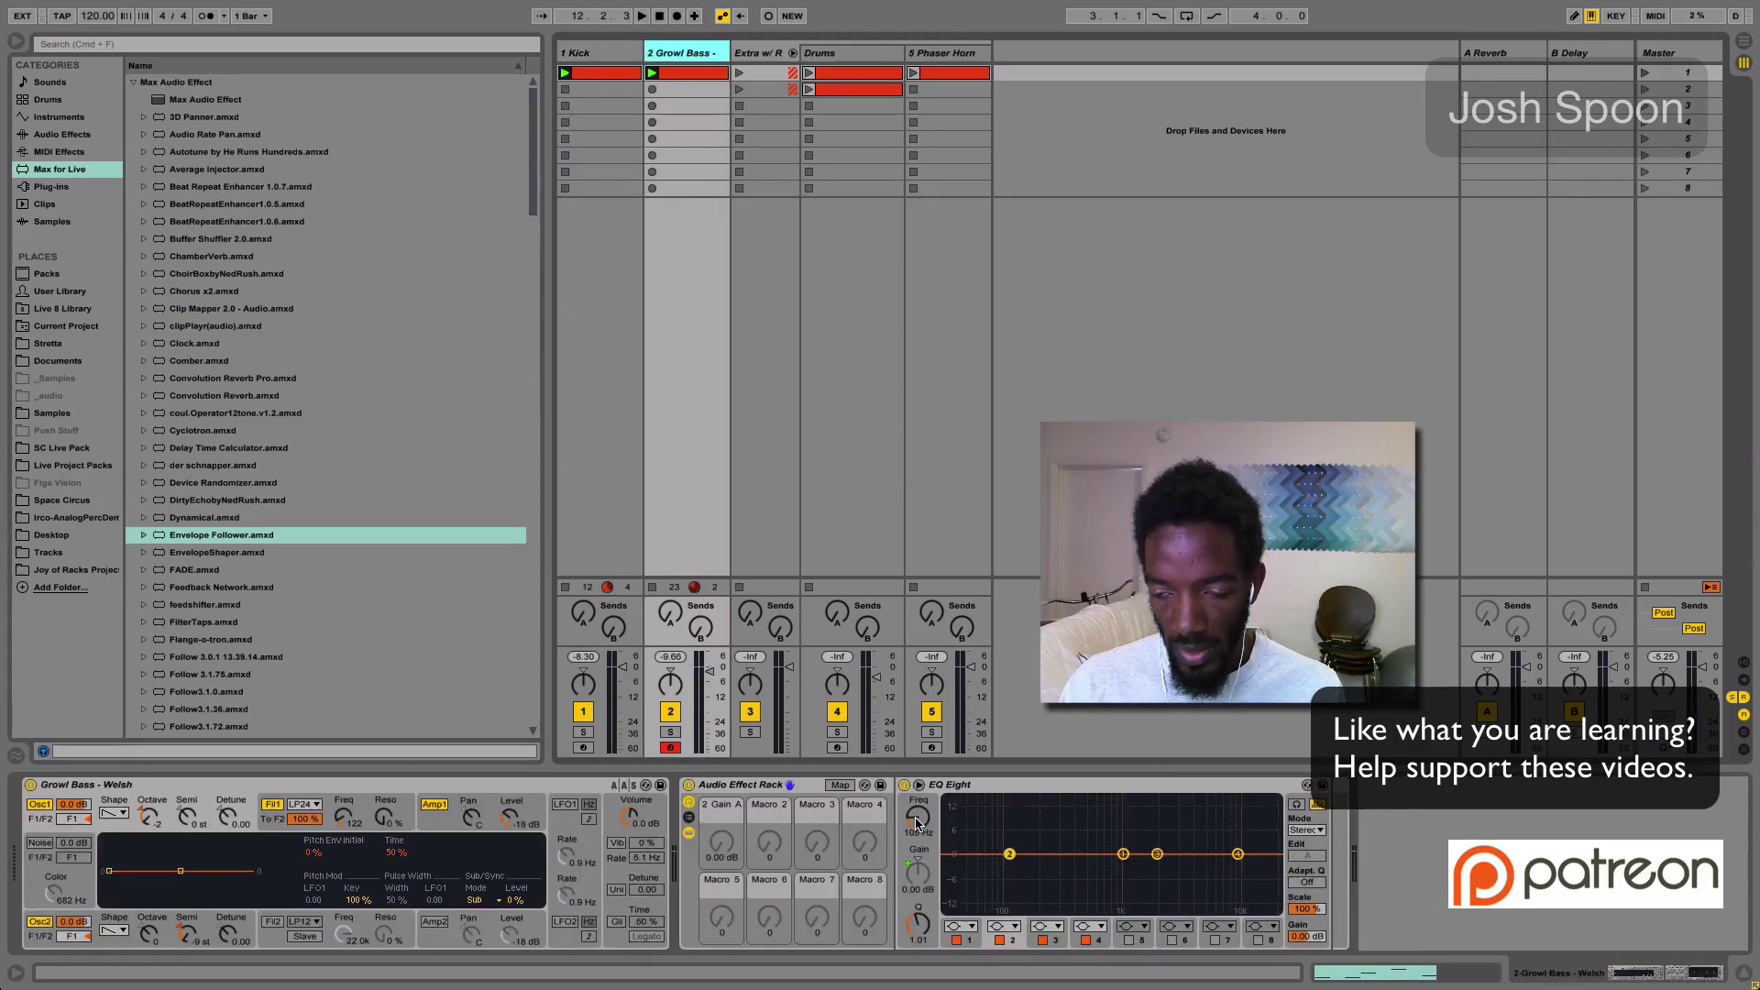
key("space")
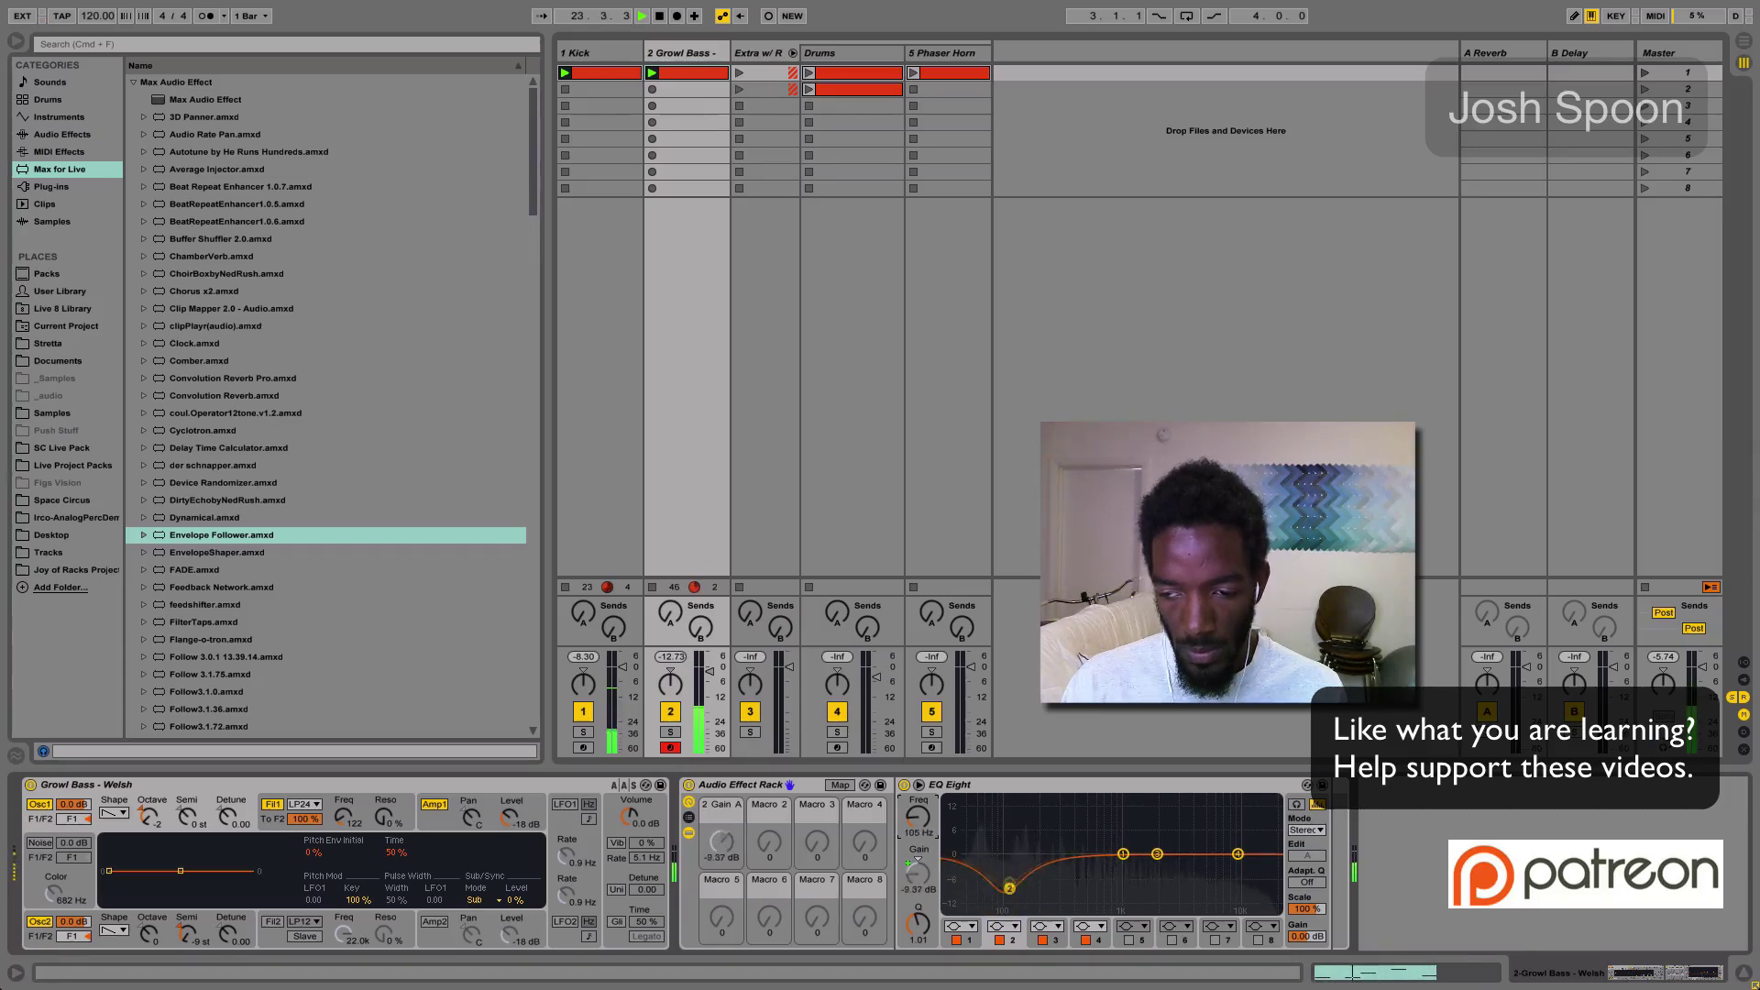
key("space")
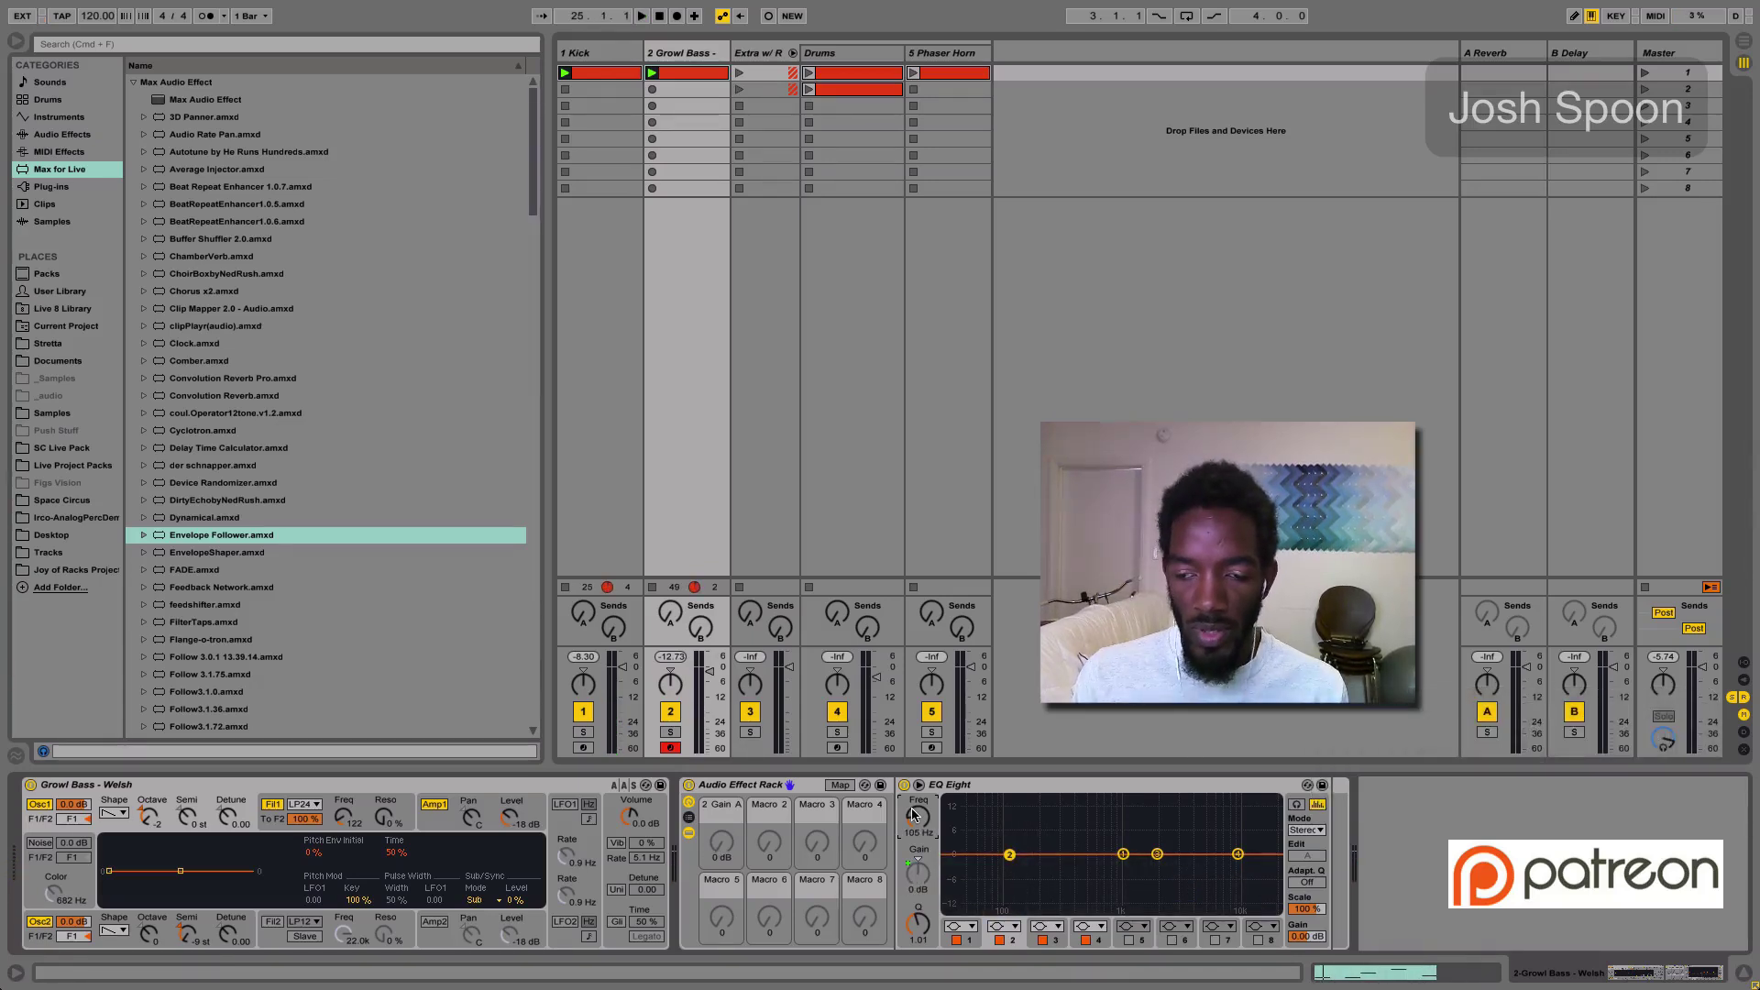